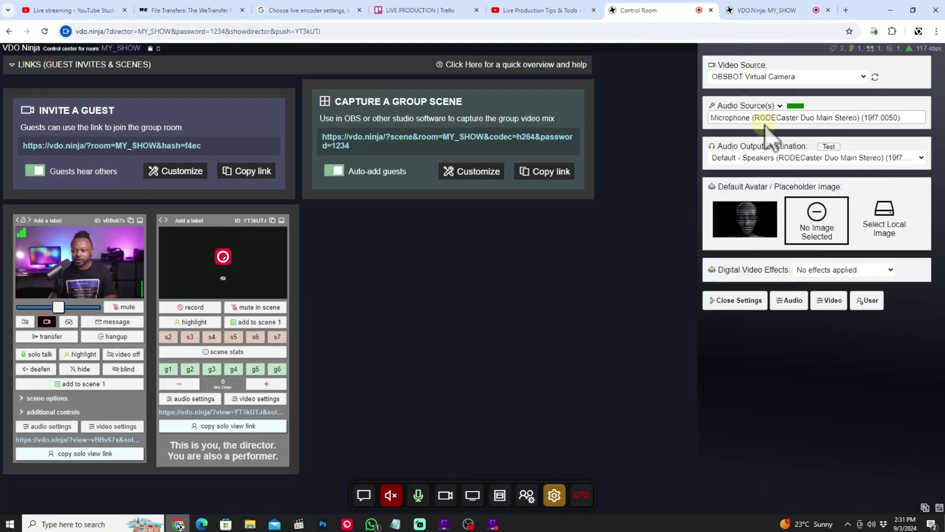
{"action": "left_click", "coordinate": [762, 77]}
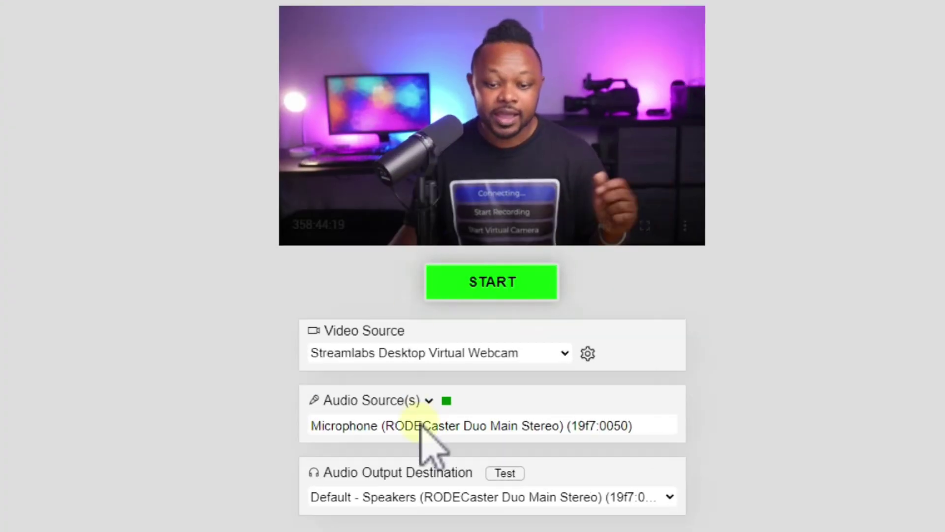
{"action": "left_click", "coordinate": [448, 402]}
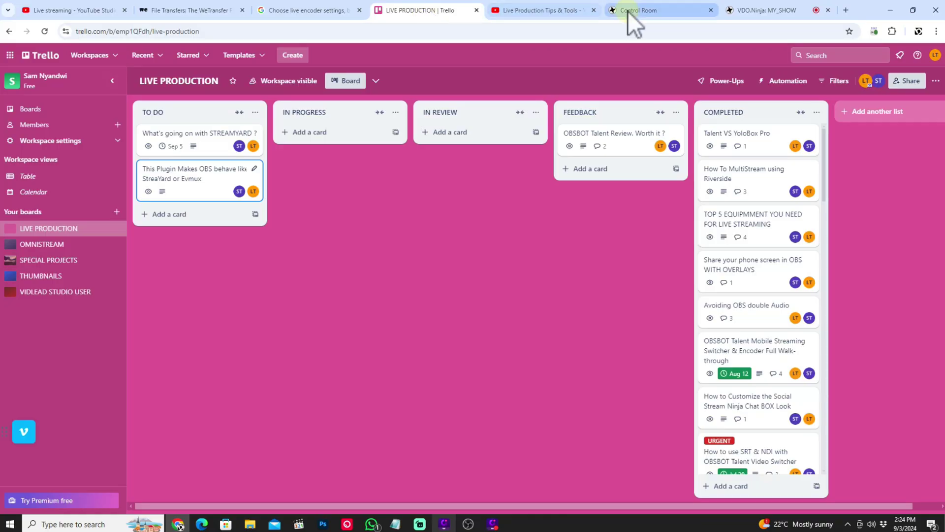
{"action": "left_click", "coordinate": [627, 11]}
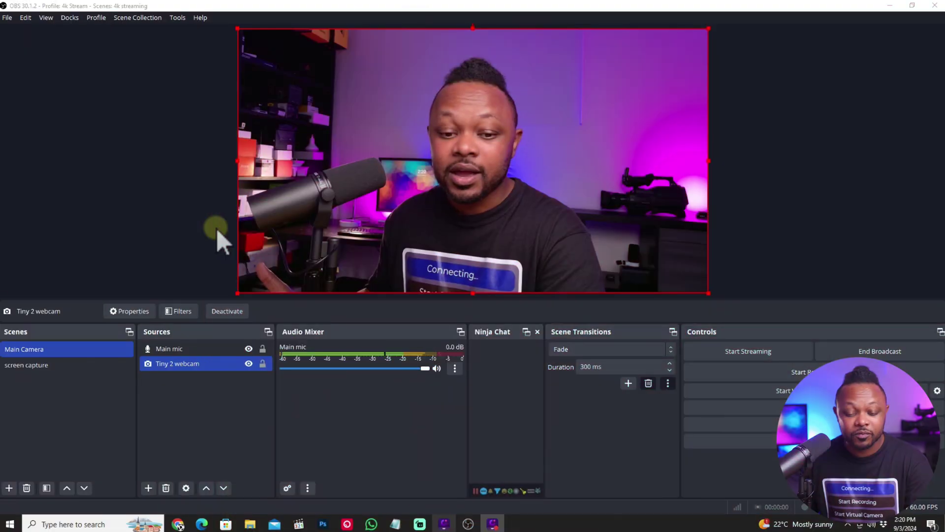
Narrow the Tiny 2 webcam source's bounding box from its right edge to less than half the OBS canvas width
{"action": "left_click_drag", "start_coordinate": [708, 160], "coordinate": [405, 190]}
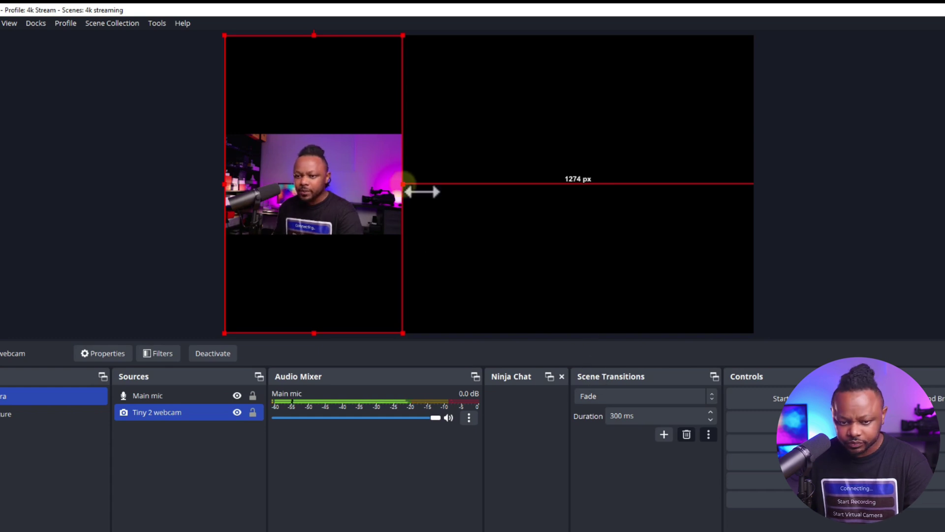
{"action": "left_click_drag", "start_coordinate": [405, 186], "coordinate": [464, 190]}
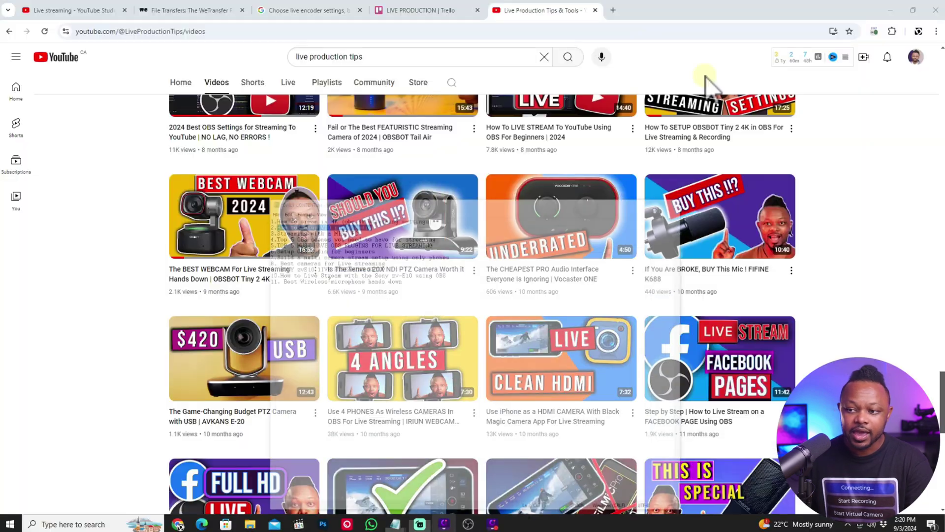
Switch to the Chrome browser and open the VDO.Ninja site (vdo.ninja) in a new tab
{"action": "left_click", "coordinate": [614, 11]}
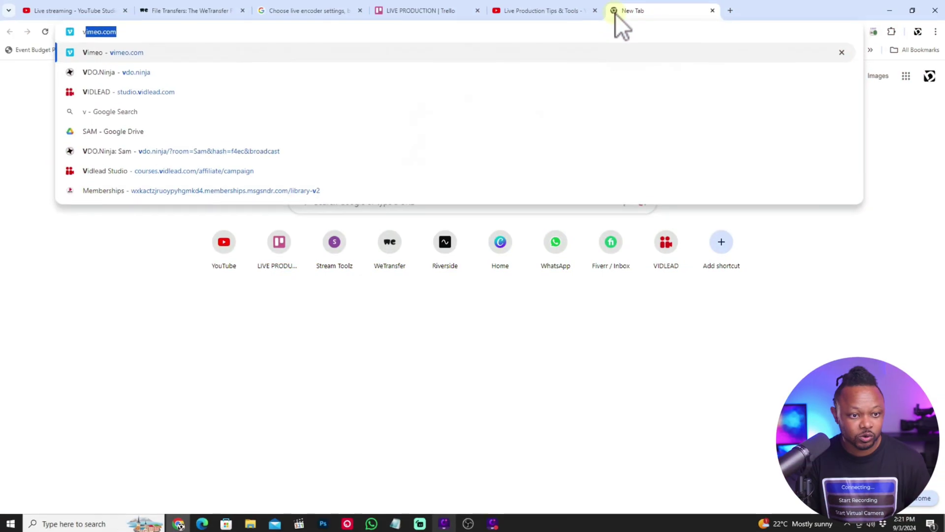
{"action": "type", "text": "vde"}
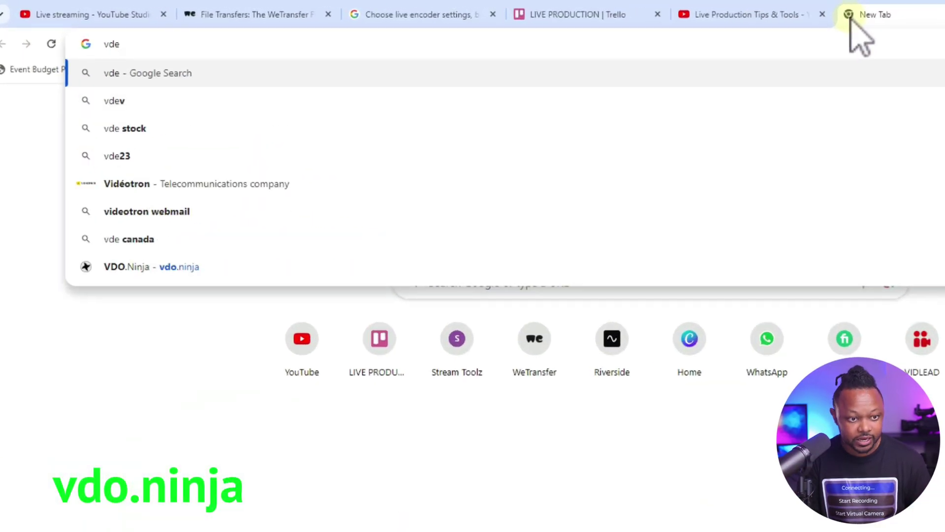
{"action": "type", "text": "o"}
{"action": "left_click", "coordinate": [127, 266]}
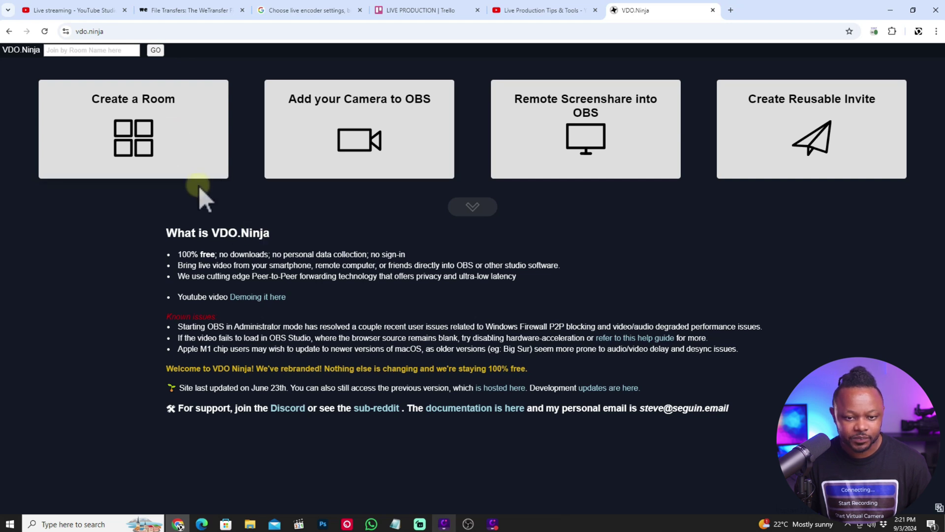
Start creating a room named MY SHOW and enter a room password
{"action": "left_click", "coordinate": [175, 129]}
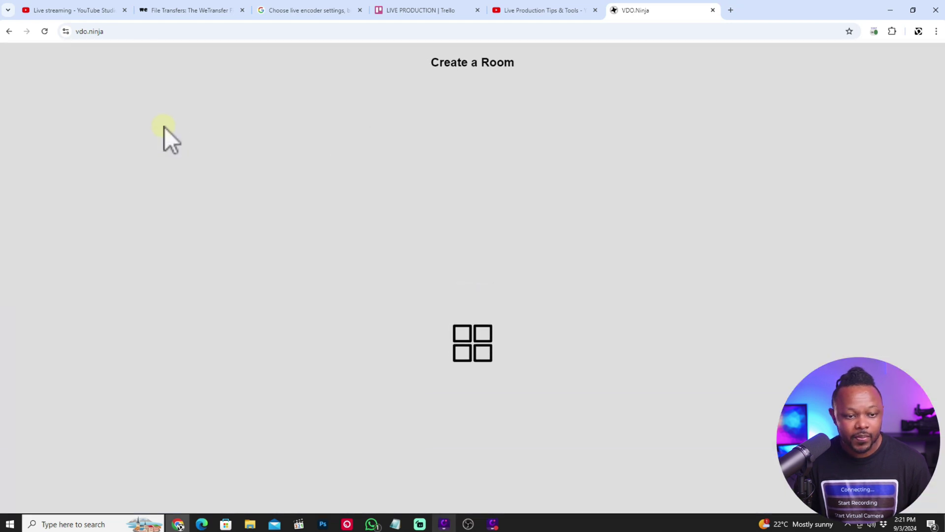
{"action": "left_click", "coordinate": [409, 142]}
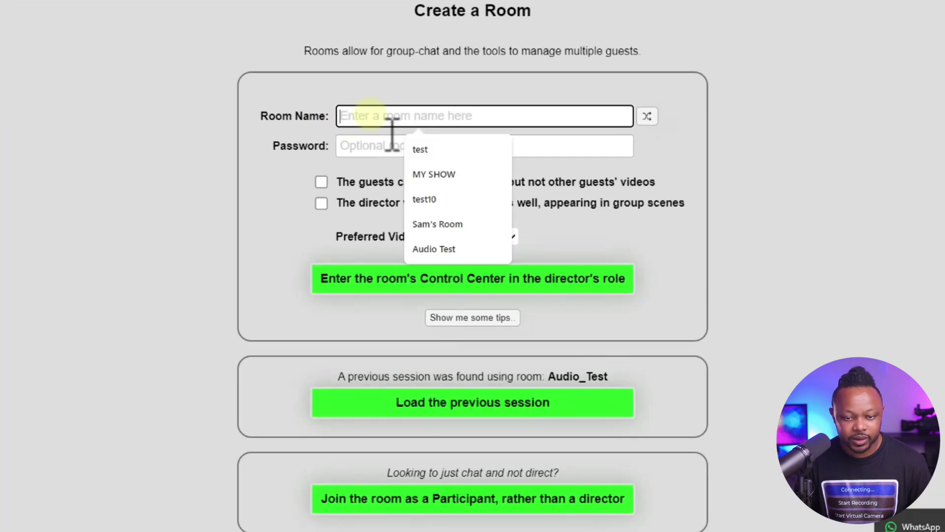
{"action": "left_click", "coordinate": [443, 174]}
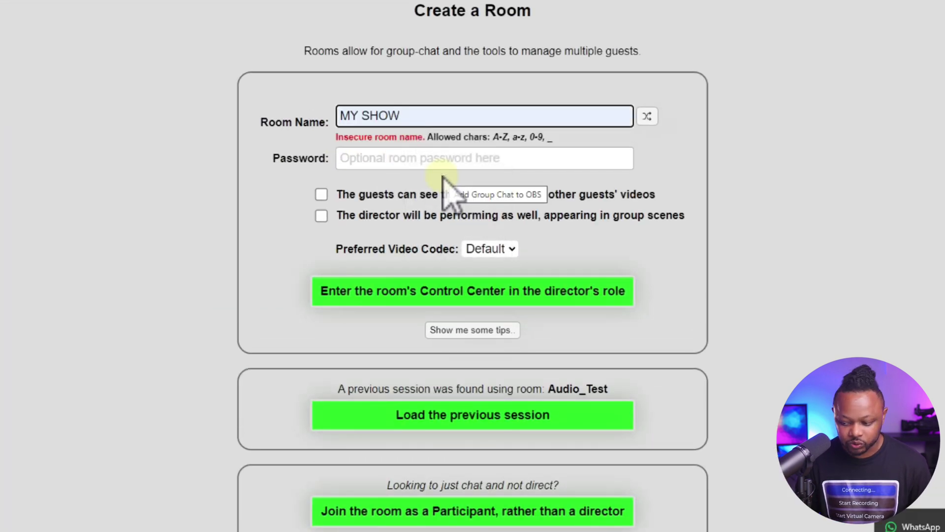
{"action": "left_click", "coordinate": [374, 160]}
{"action": "left_click", "coordinate": [401, 187]}
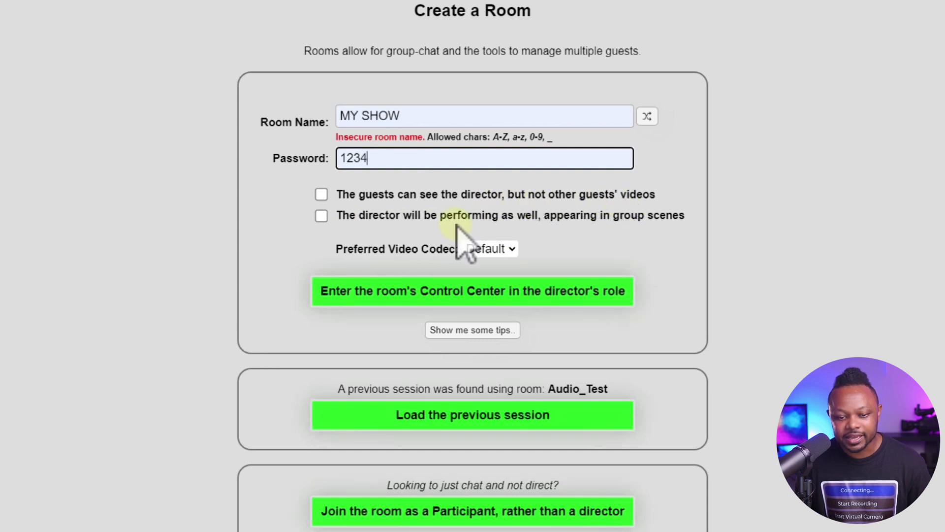
Allow the director to perform in group scenes and set the room's preferred video codec to H264
{"action": "left_click", "coordinate": [321, 216]}
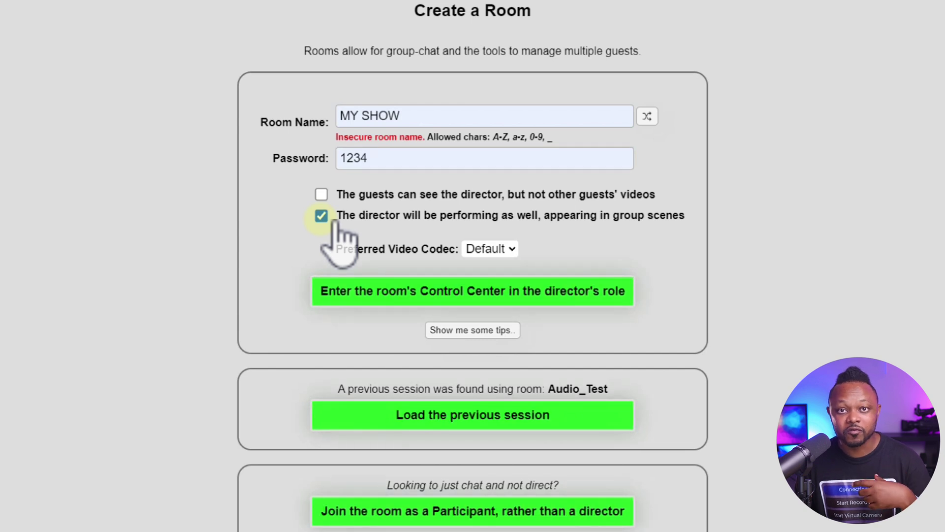
{"action": "mouse_move", "coordinate": [386, 220]}
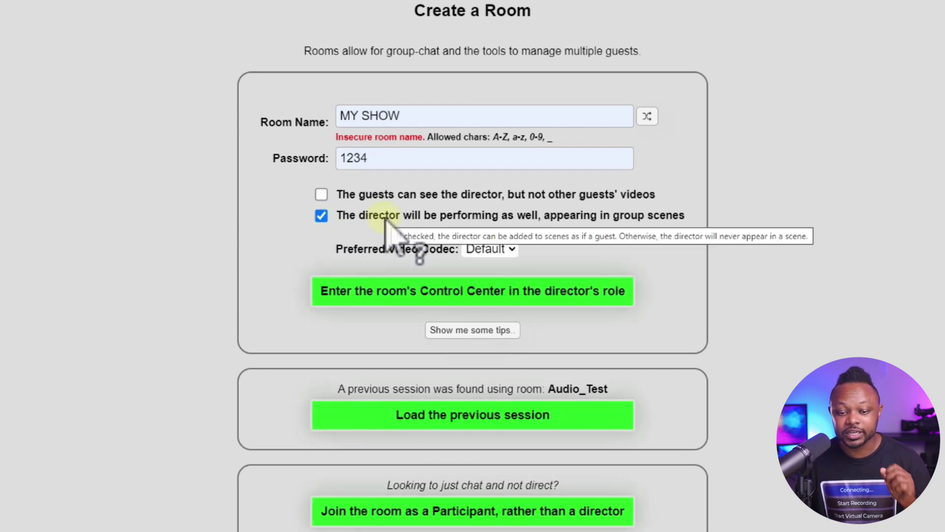
{"action": "left_click", "coordinate": [493, 250]}
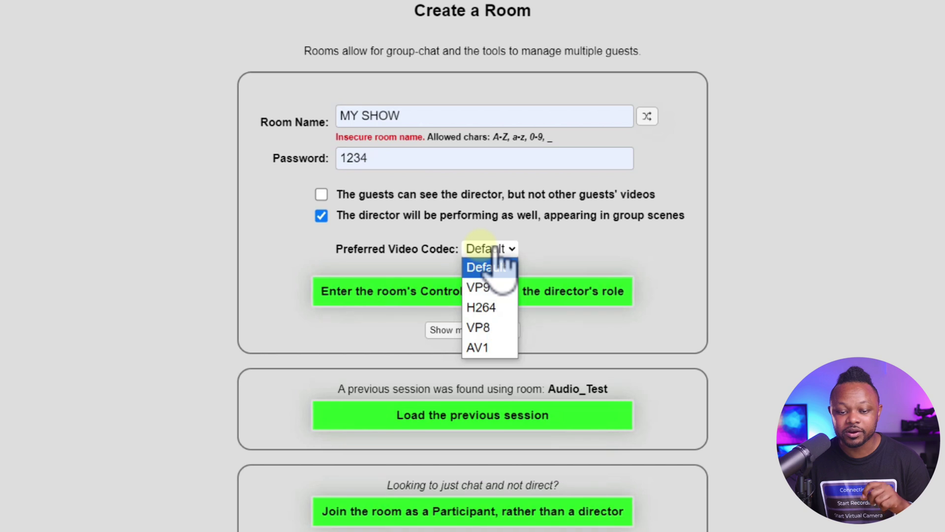
{"action": "left_click", "coordinate": [507, 309]}
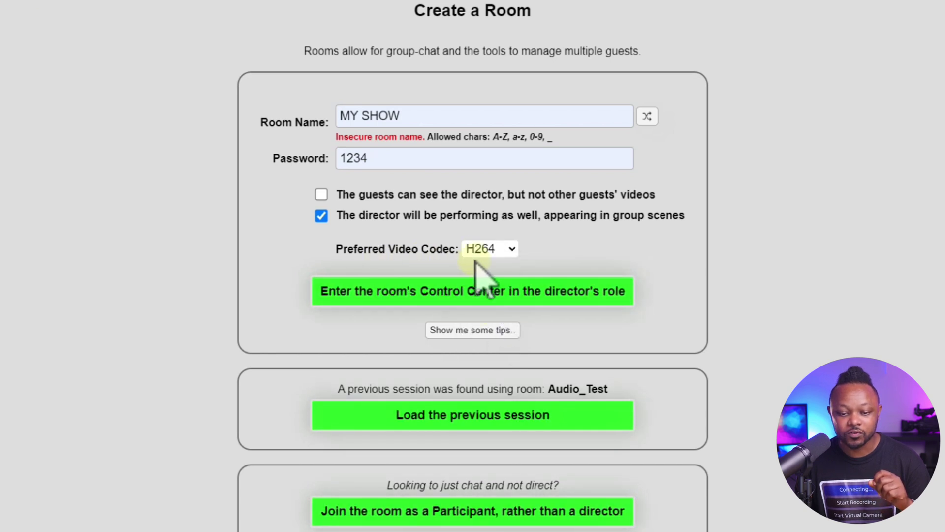
{"action": "left_click", "coordinate": [502, 251]}
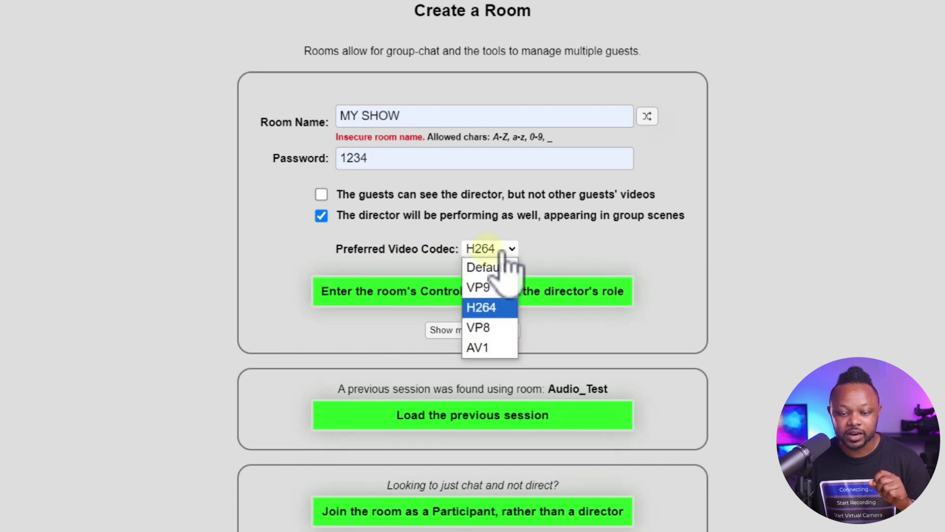
{"action": "left_click", "coordinate": [564, 252]}
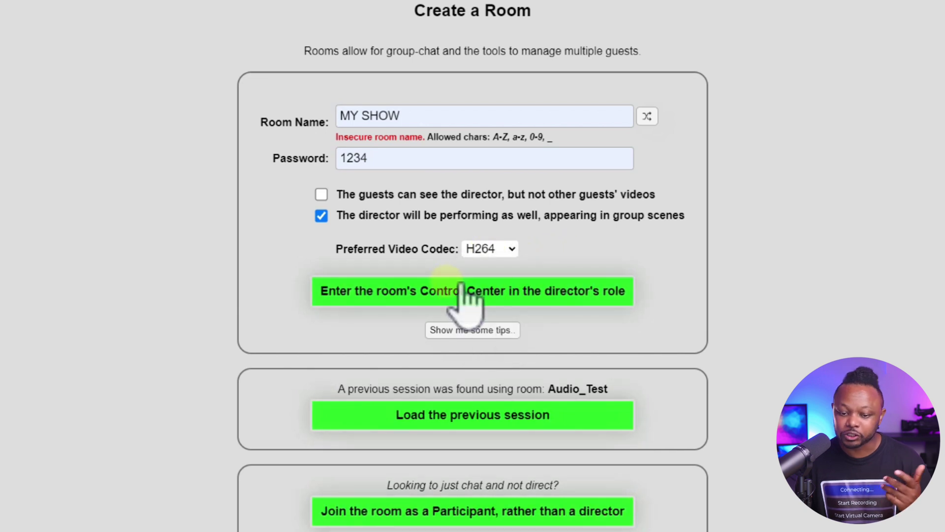
Show the room tips and enter the room's Control Center in the director's role
{"action": "left_click", "coordinate": [484, 334]}
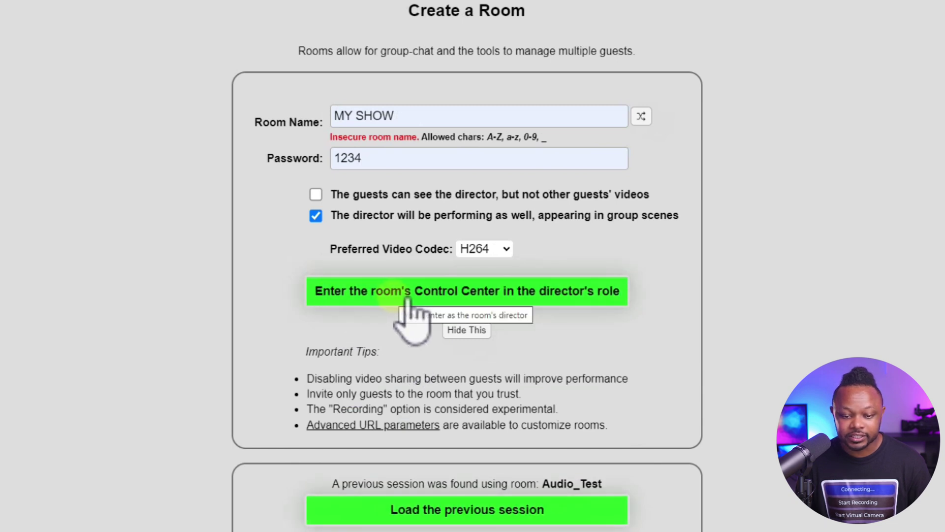
{"action": "left_click", "coordinate": [437, 295]}
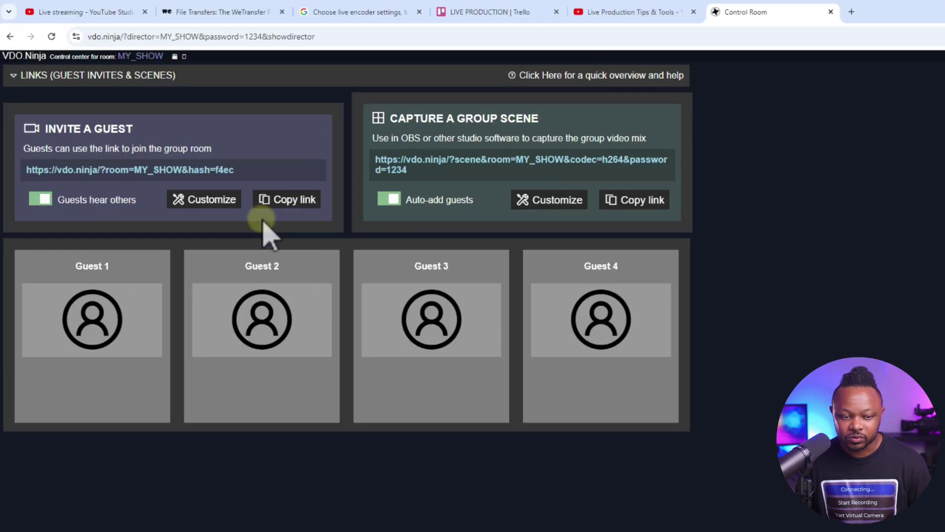
Copy the guest invite link of the room and open it in a new browser tab
{"action": "left_click", "coordinate": [307, 205]}
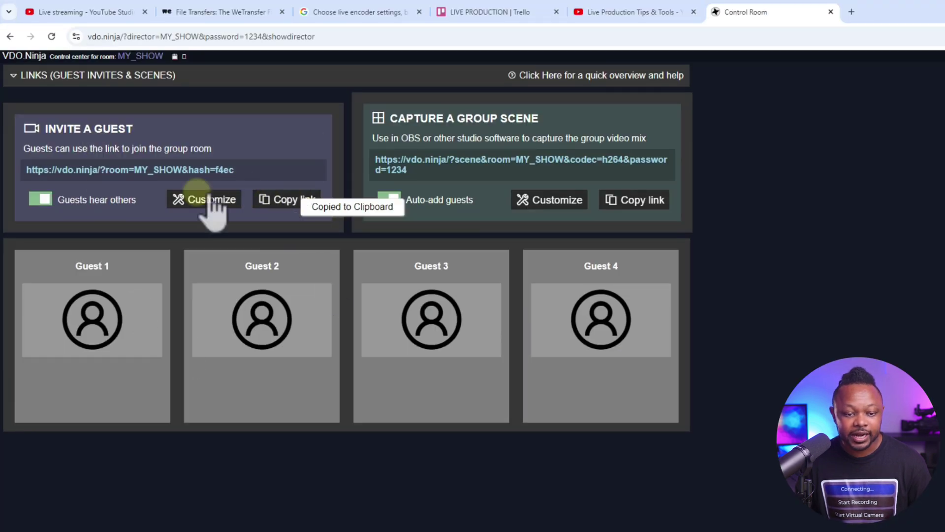
{"action": "left_click", "coordinate": [308, 207]}
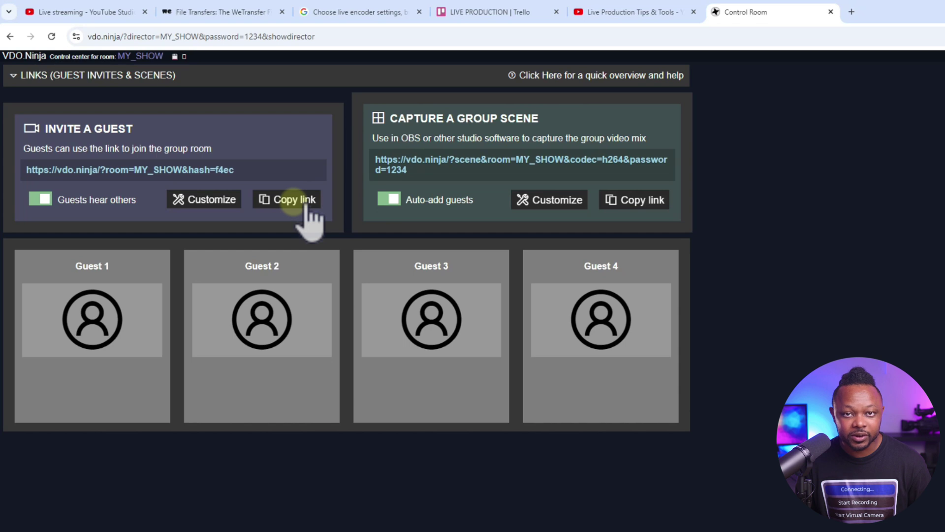
{"action": "left_click", "coordinate": [755, 11]}
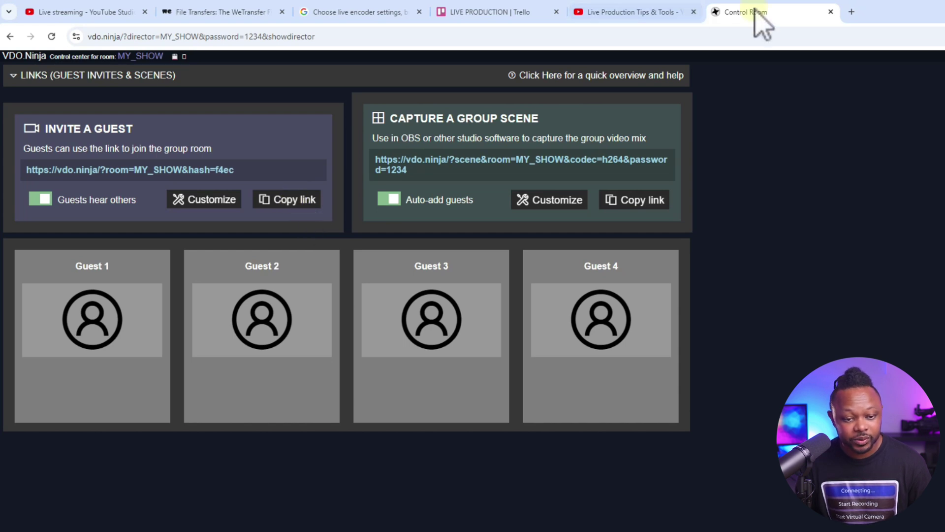
{"action": "left_click", "coordinate": [850, 15]}
{"action": "key", "text": "ctrl+v"}
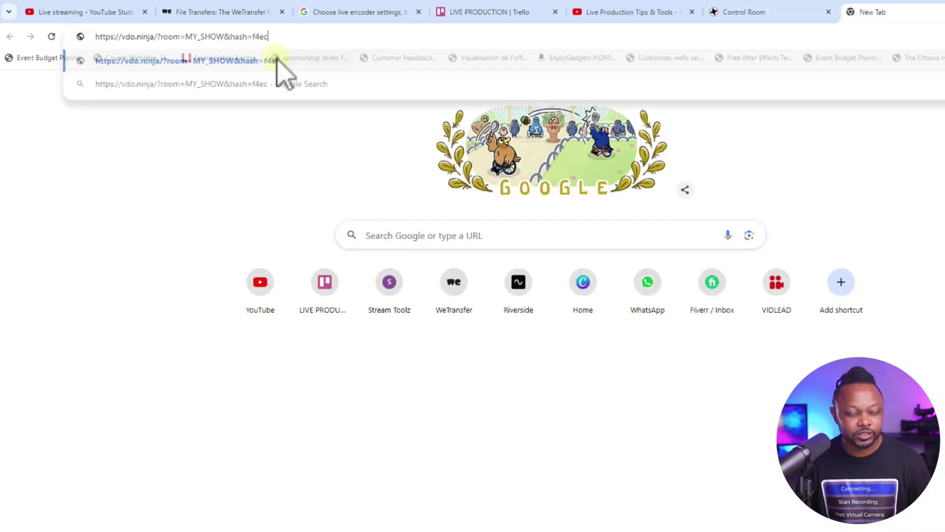
{"action": "left_click", "coordinate": [275, 61]}
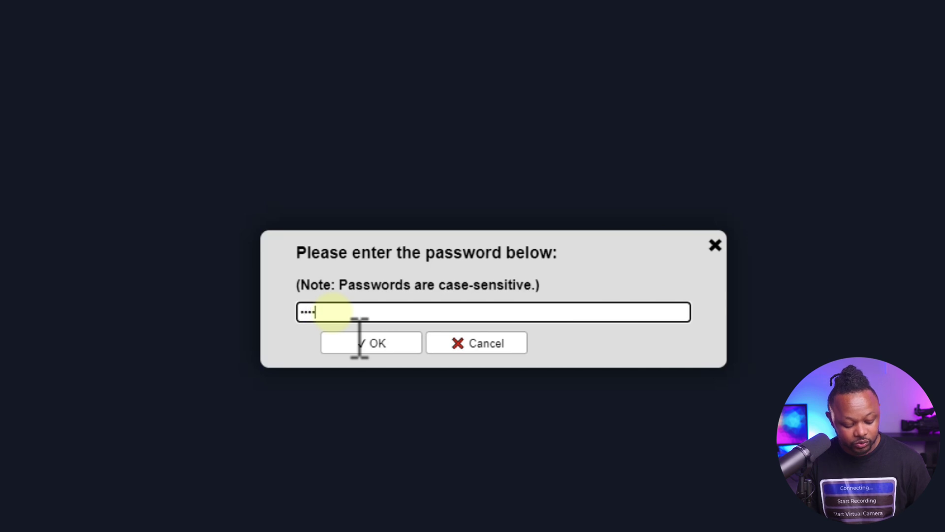
Submit the room password as a guest and choose to join the room with a camera
{"action": "left_click", "coordinate": [392, 345]}
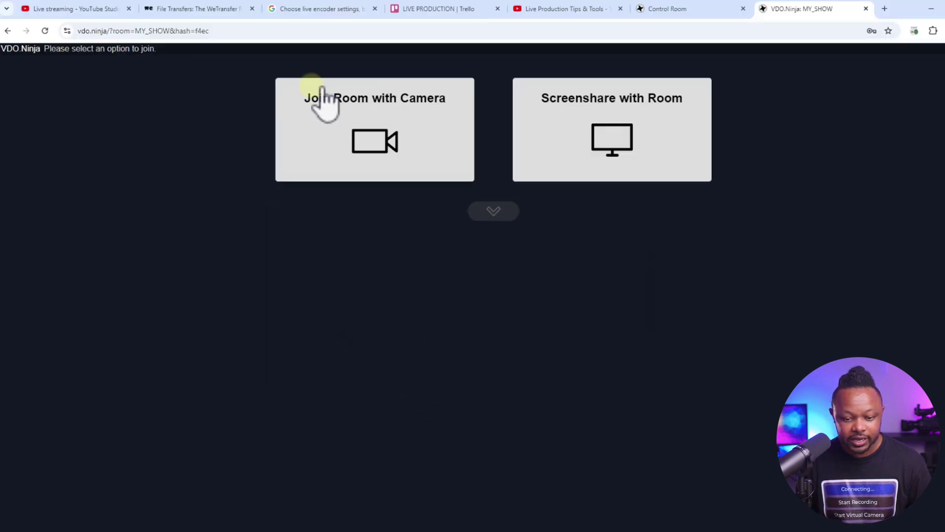
{"action": "left_click", "coordinate": [400, 157]}
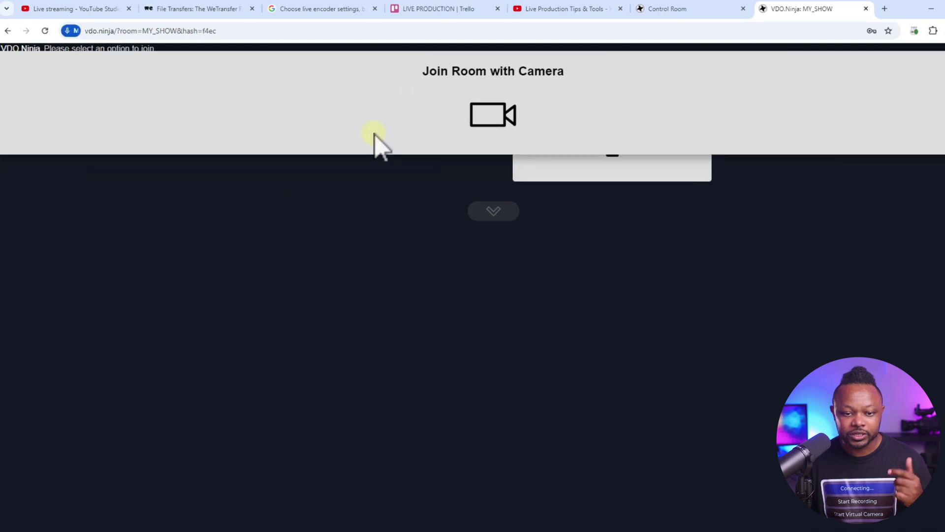
{"action": "left_click", "coordinate": [589, 176]}
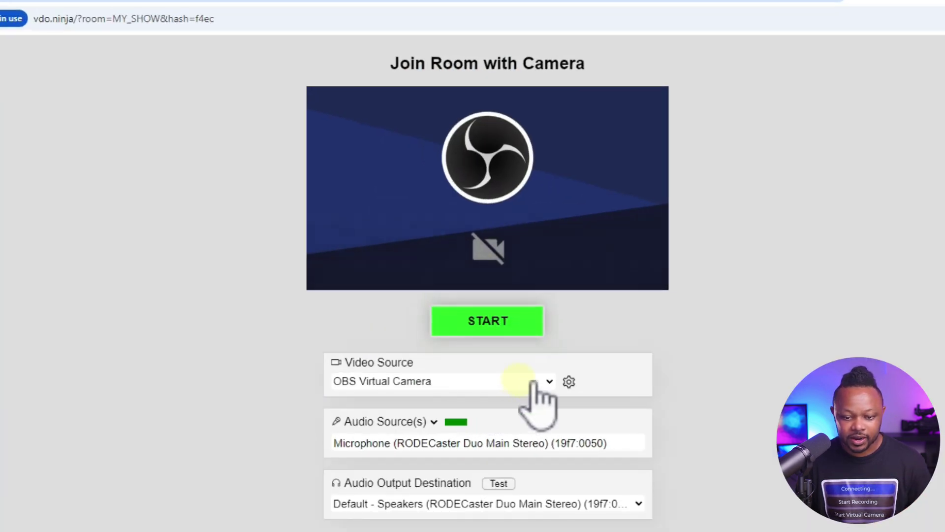
Join the room using Streamlabs Desktop Virtual Webcam as video source and the RODECaster Duo Main Stereo microphone as audio source
{"action": "left_click", "coordinate": [534, 382]}
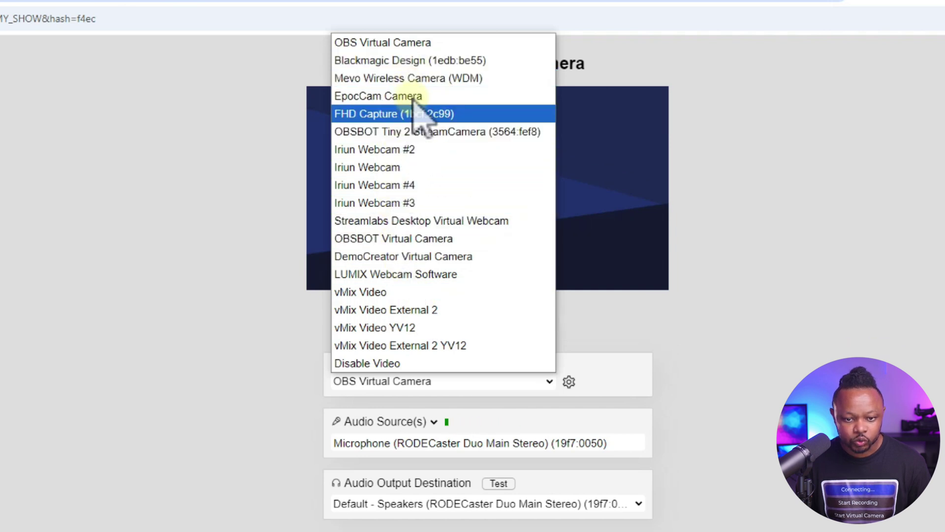
{"action": "left_click", "coordinate": [421, 220]}
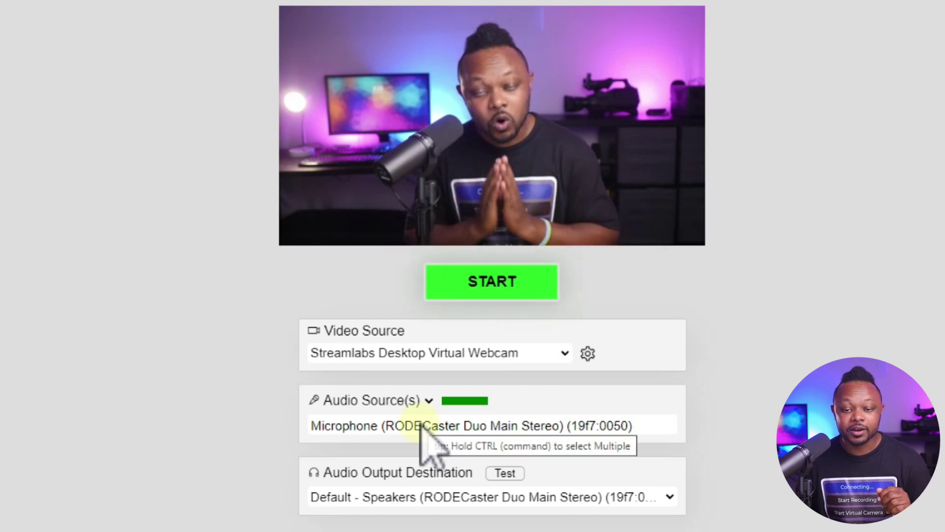
{"action": "left_click", "coordinate": [445, 394]}
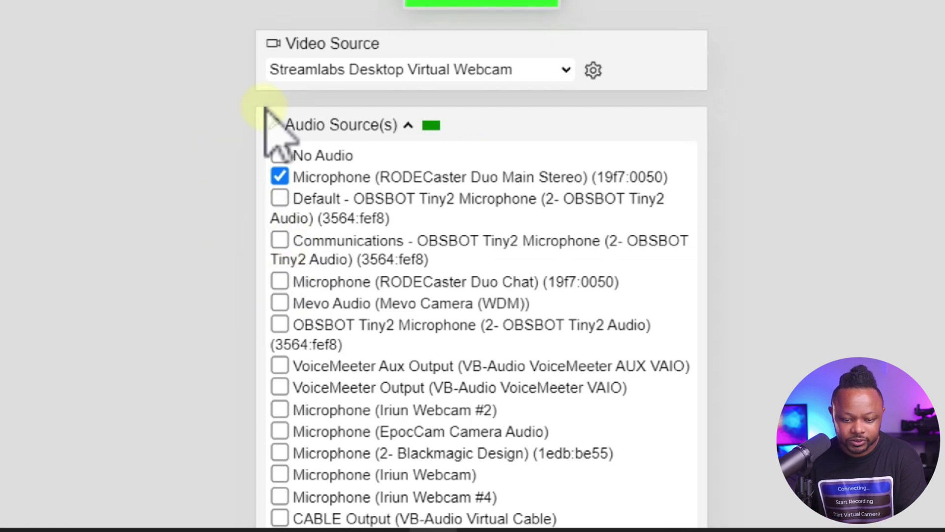
{"action": "left_click", "coordinate": [479, 4]}
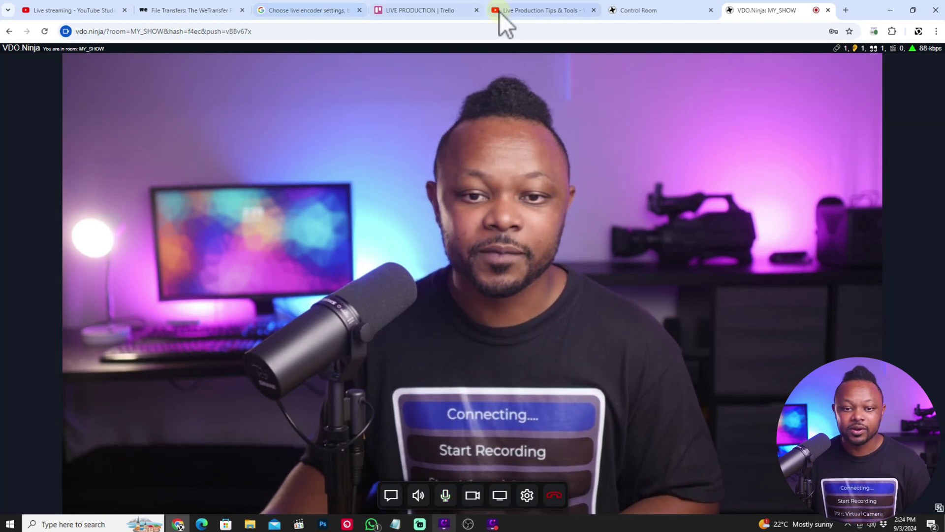
Return to the director's Control Room and unmute its speaker
{"action": "left_click", "coordinate": [424, 10]}
{"action": "left_click", "coordinate": [628, 11]}
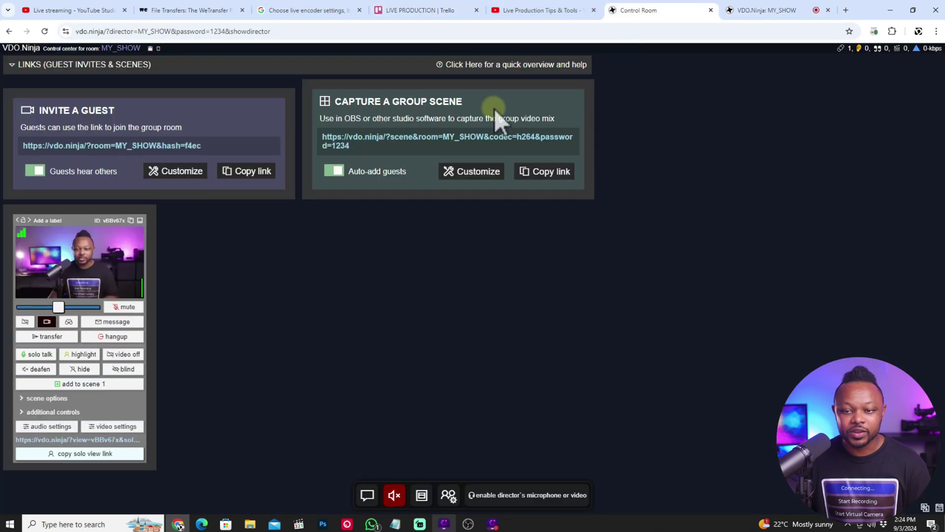
{"action": "mouse_move", "coordinate": [123, 291]}
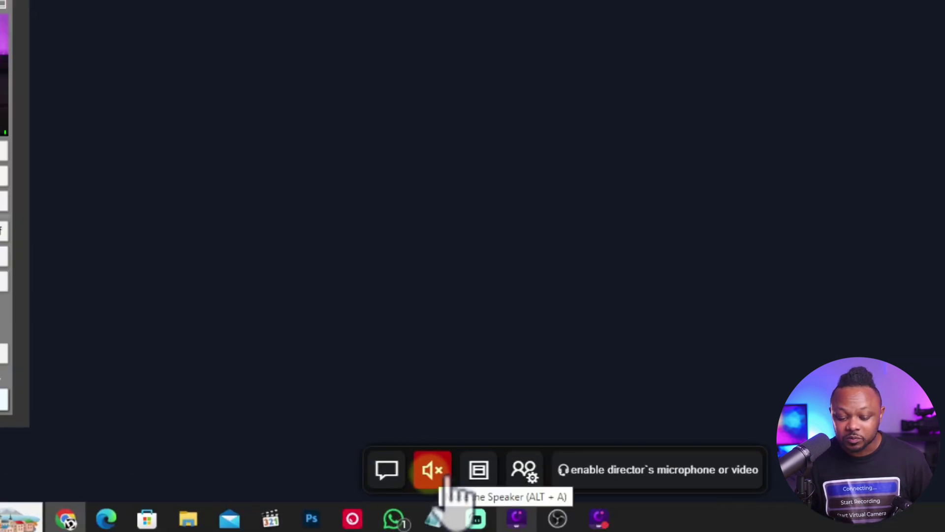
{"action": "left_click", "coordinate": [440, 466]}
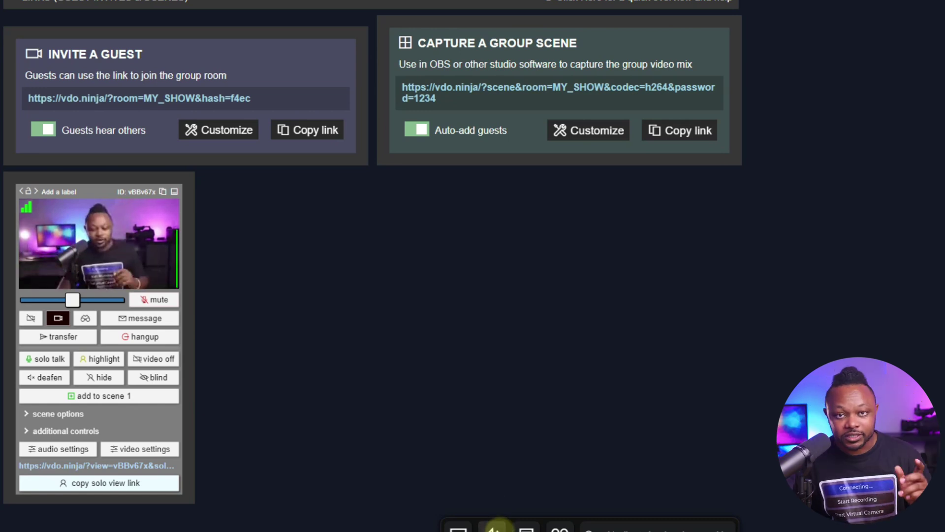
Mute the director's speaker in the Control Room and copy the guest's solo view link
{"action": "left_click", "coordinate": [494, 528]}
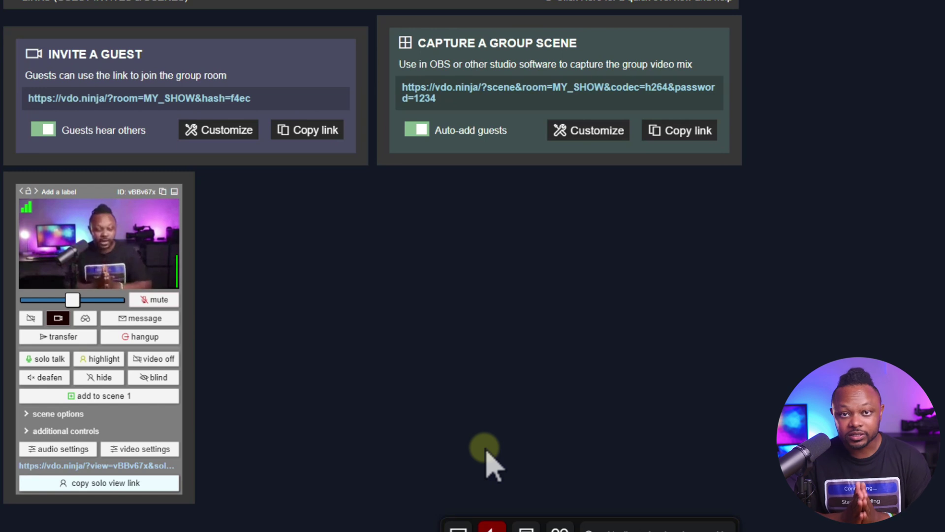
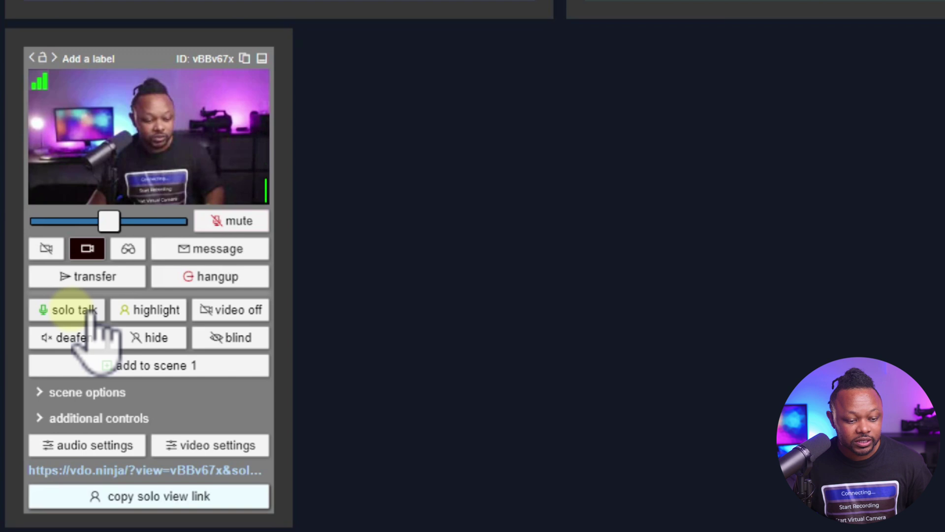
{"action": "left_click", "coordinate": [162, 496]}
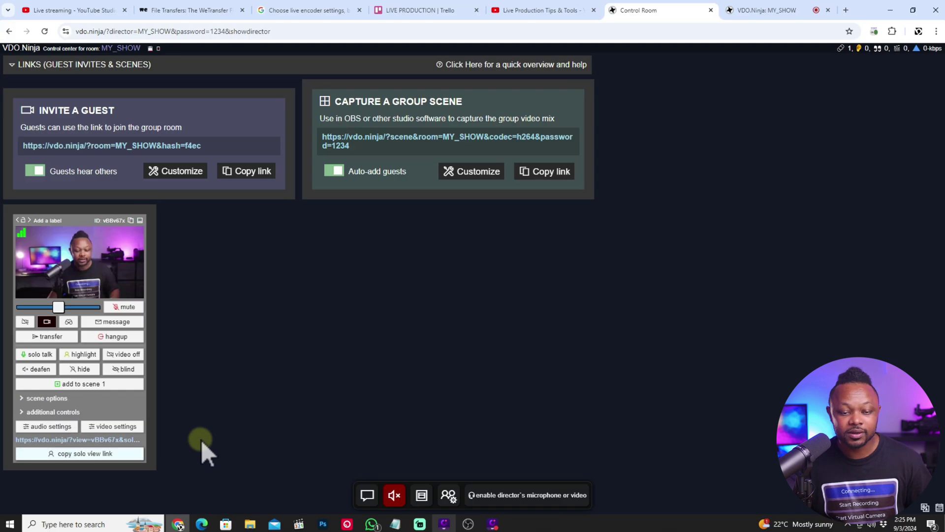
Switch to OBS and add a new Browser source named guest to the Main Camera scene
{"action": "left_click", "coordinate": [468, 524]}
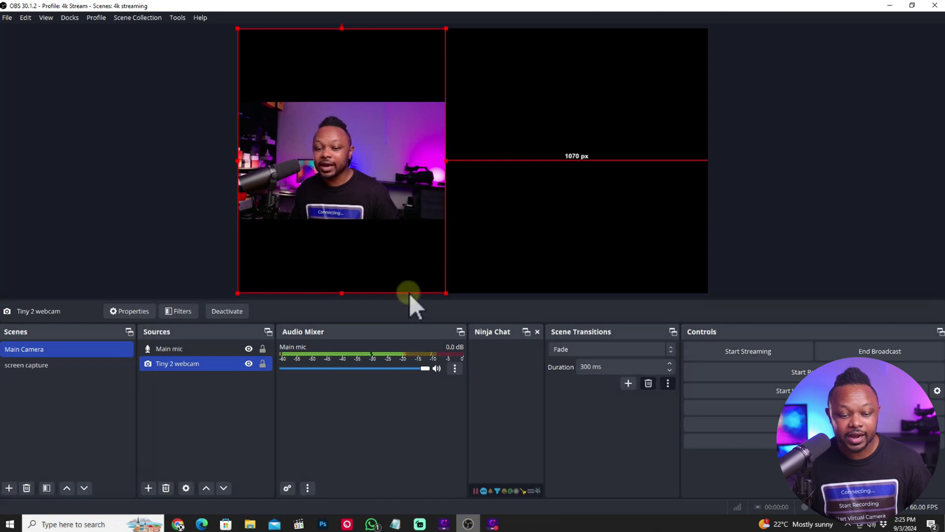
{"action": "left_click", "coordinate": [149, 487]}
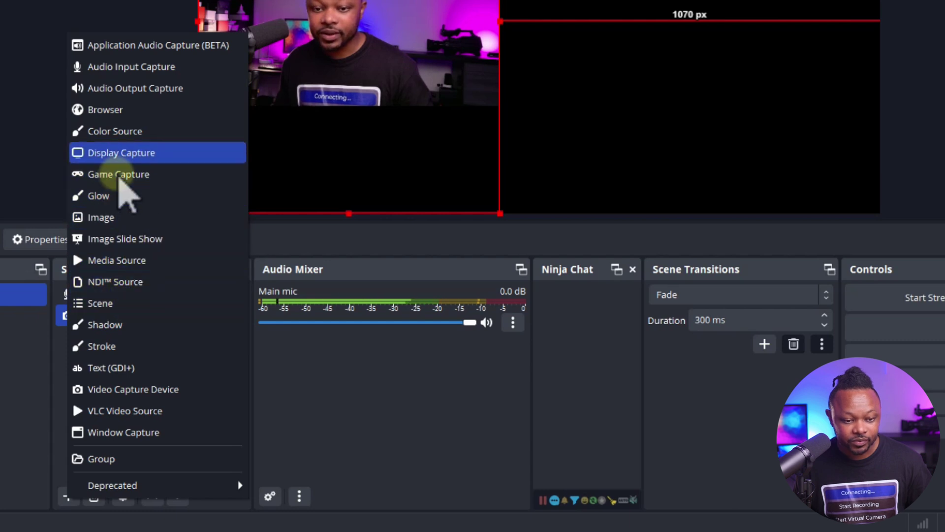
{"action": "left_click", "coordinate": [125, 110]}
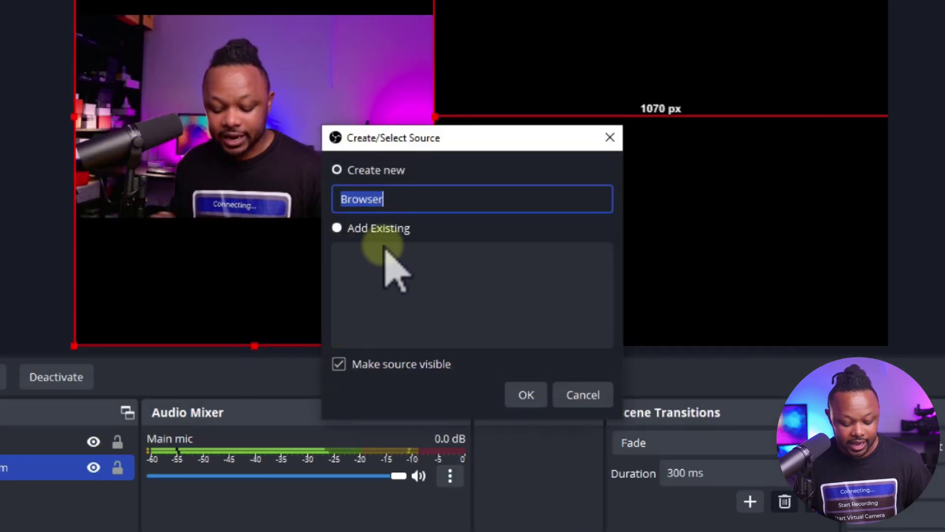
{"action": "type", "text": "guest"}
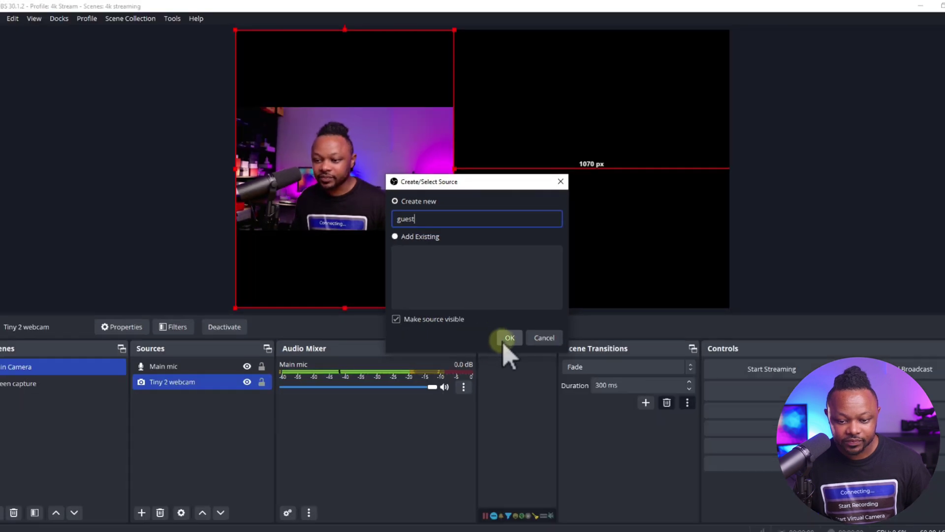
{"action": "left_click", "coordinate": [526, 394]}
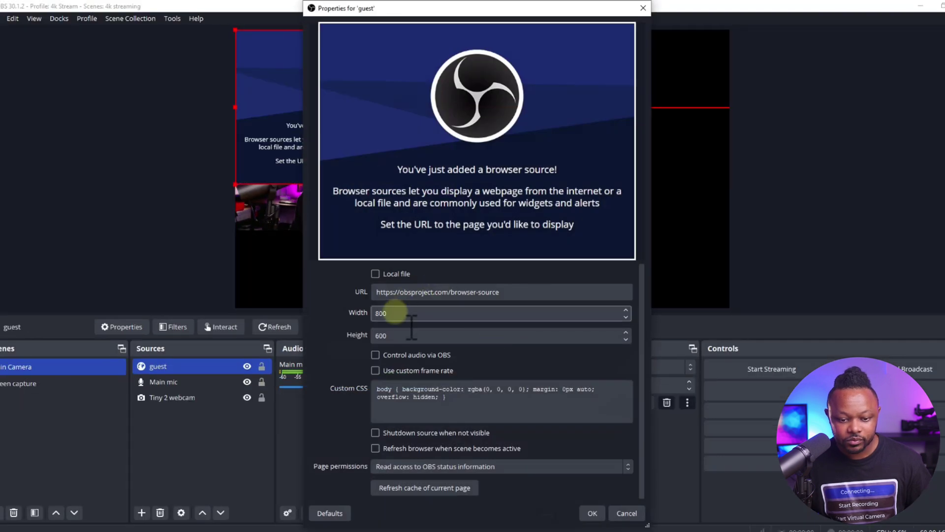
Set the guest source to 1920 by 1080, audio controlled via OBS, custom frame rate 30 FPS, and browser refresh when the scene becomes active
{"action": "left_click", "coordinate": [394, 313]}
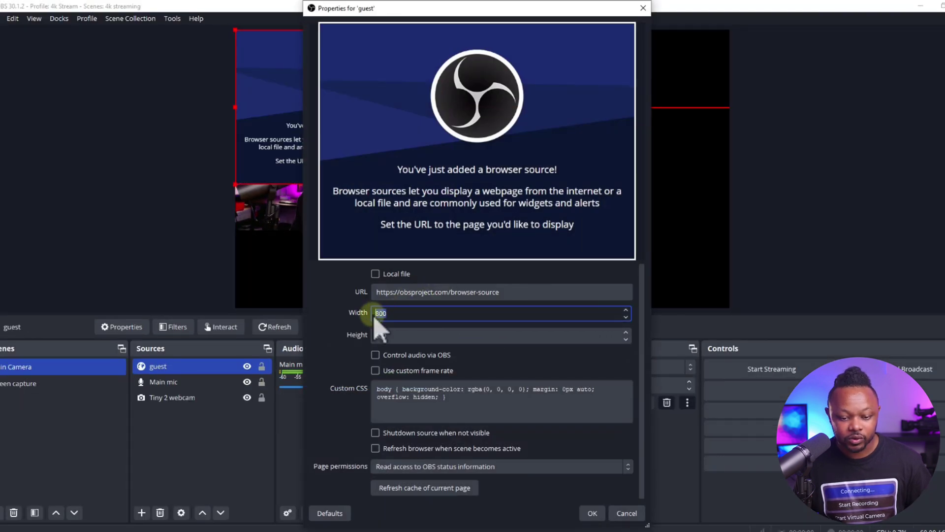
{"action": "type", "text": "1920"}
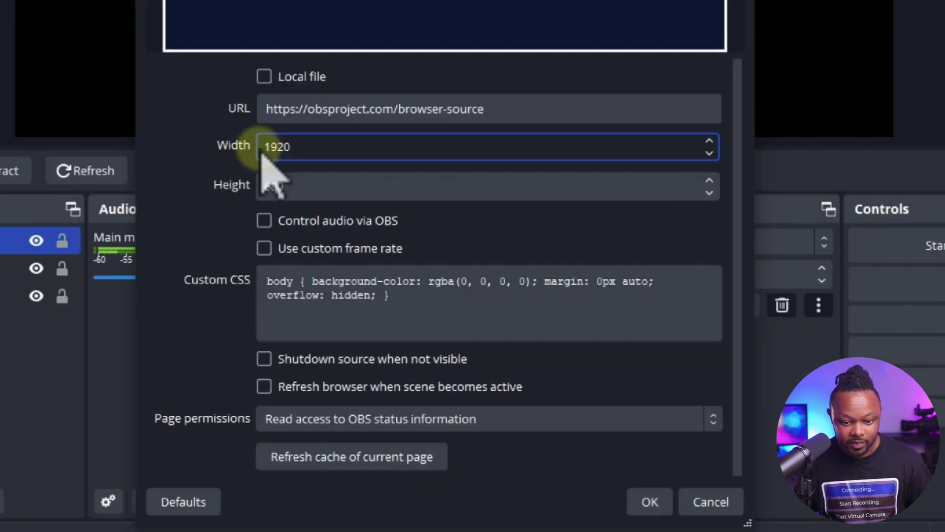
{"action": "key", "text": "Tab"}
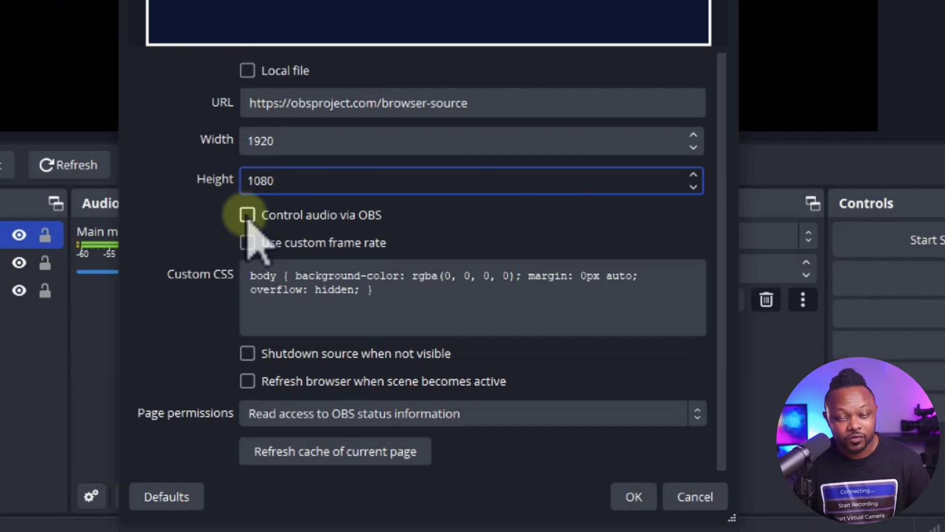
{"action": "left_click", "coordinate": [247, 216]}
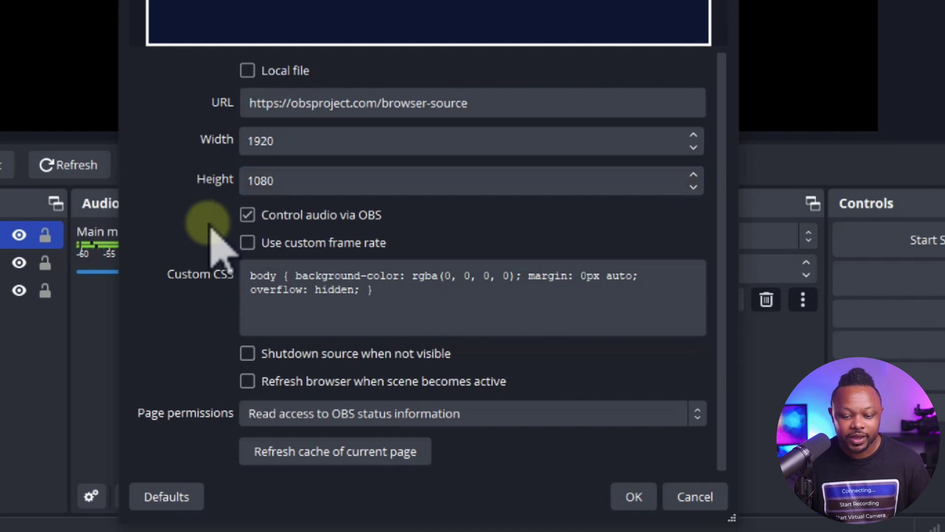
{"action": "left_click", "coordinate": [247, 242]}
{"action": "left_click", "coordinate": [385, 275]}
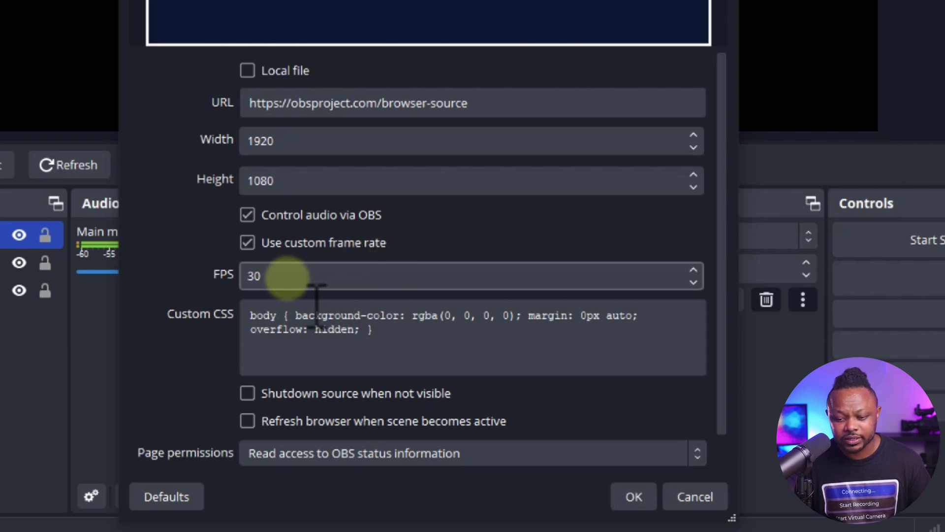
{"action": "left_click_drag", "start_coordinate": [724, 306], "coordinate": [724, 373]}
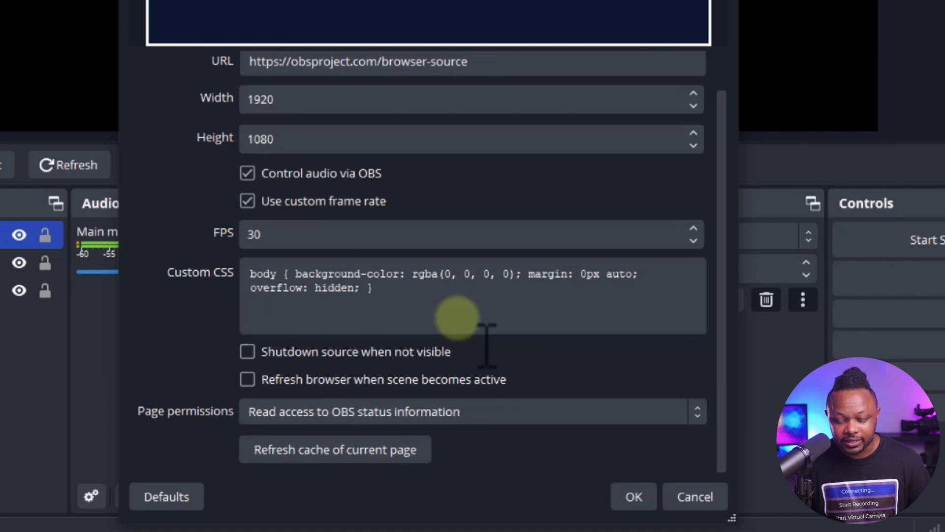
{"action": "left_click", "coordinate": [633, 496]}
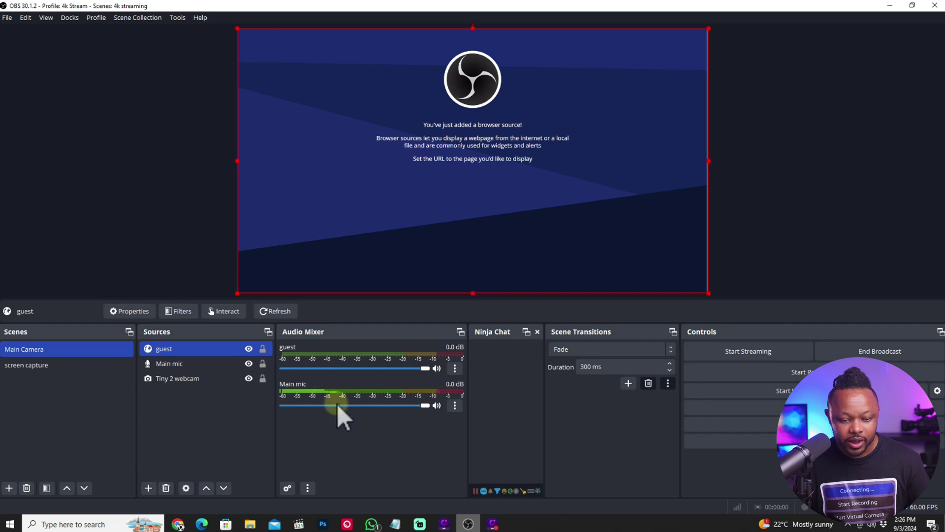
Replace the guest browser source's URL with the copied VDO.Ninja solo view link
{"action": "left_click", "coordinate": [178, 524]}
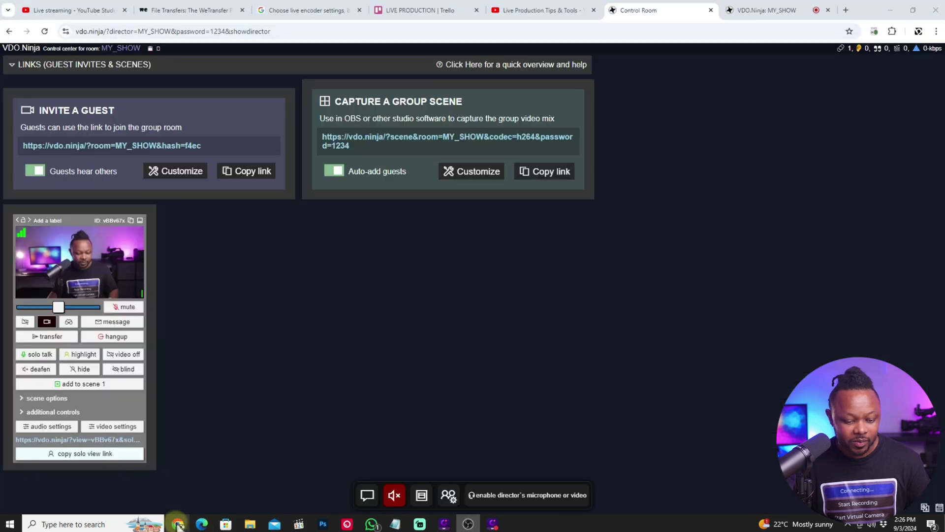
{"action": "key", "text": "alt+Tab"}
{"action": "right_click", "coordinate": [221, 349]}
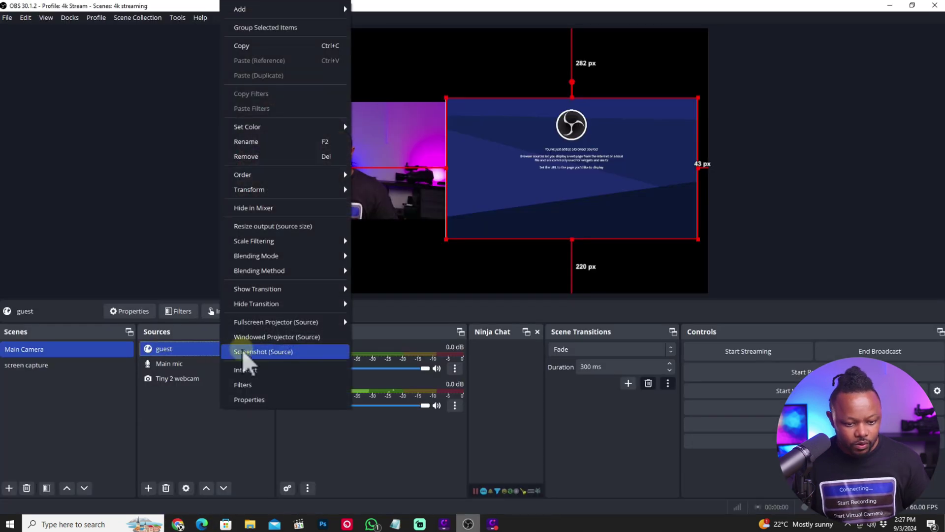
{"action": "left_click", "coordinate": [248, 399]}
{"action": "left_click_drag", "start_coordinate": [491, 278], "coordinate": [358, 278]}
{"action": "key", "text": "BackSpace"}
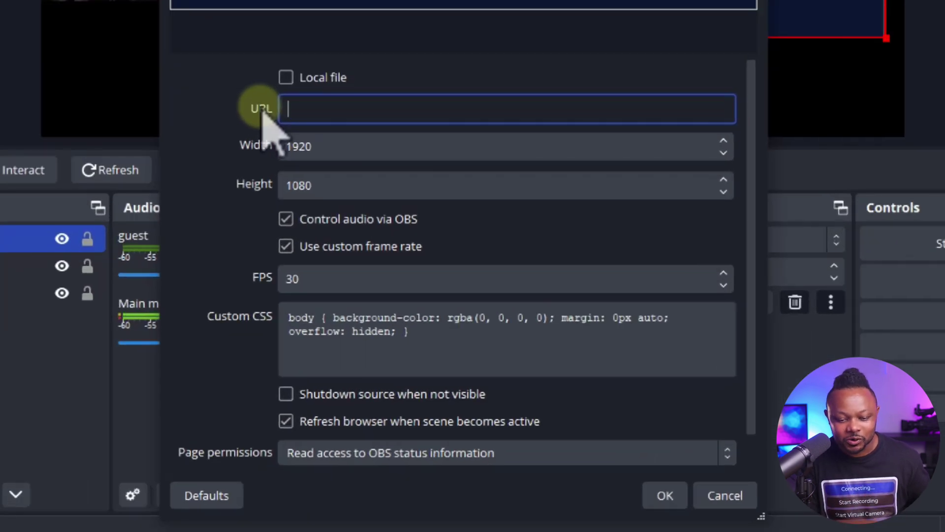
{"action": "key", "text": "ctrl+v"}
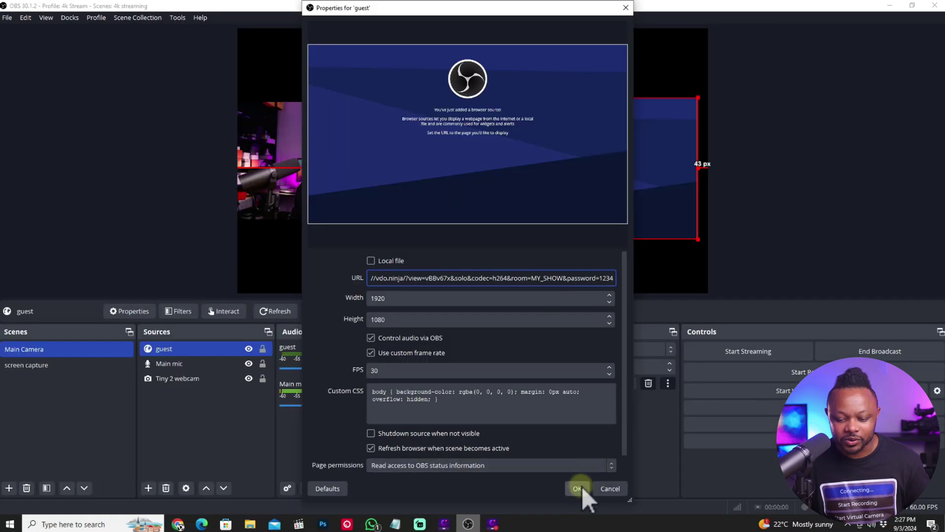
{"action": "left_click", "coordinate": [578, 488]}
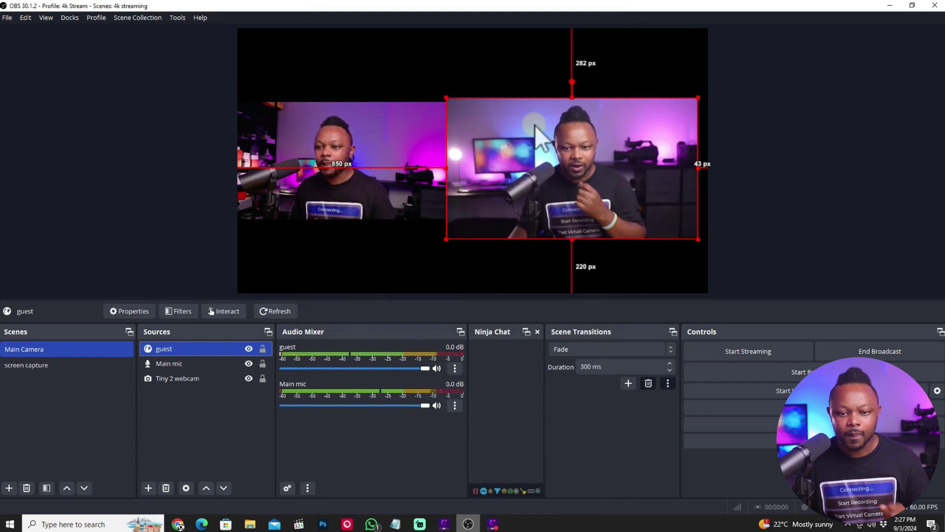
Shrink the guest video slightly and place it directly beside the Tiny 2 webcam picture on the canvas
{"action": "left_click_drag", "start_coordinate": [446, 164], "coordinate": [456, 167]}
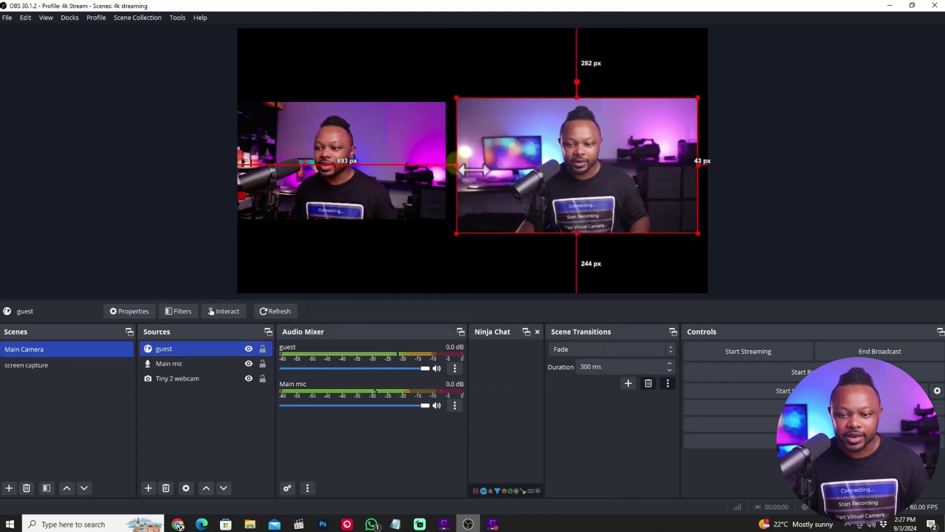
{"action": "left_click_drag", "start_coordinate": [644, 186], "coordinate": [633, 182]}
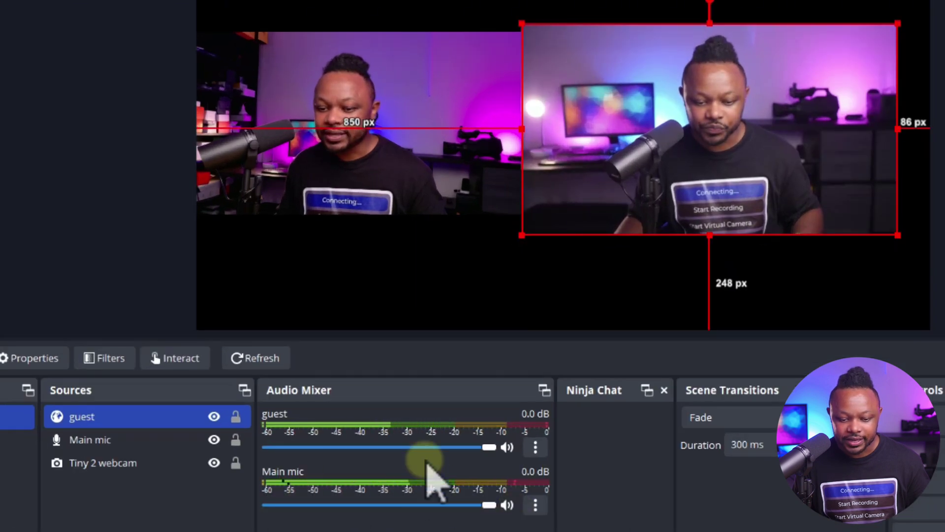
Set the guest source's audio monitoring to Monitor and Output in the Advanced Audio Properties
{"action": "left_click", "coordinate": [507, 447]}
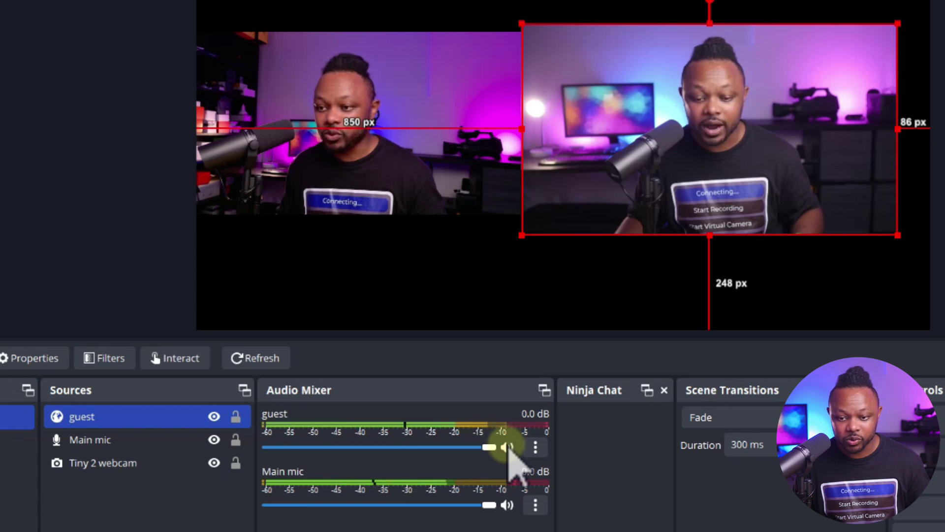
{"action": "left_click", "coordinate": [537, 448]}
{"action": "left_click", "coordinate": [581, 437]}
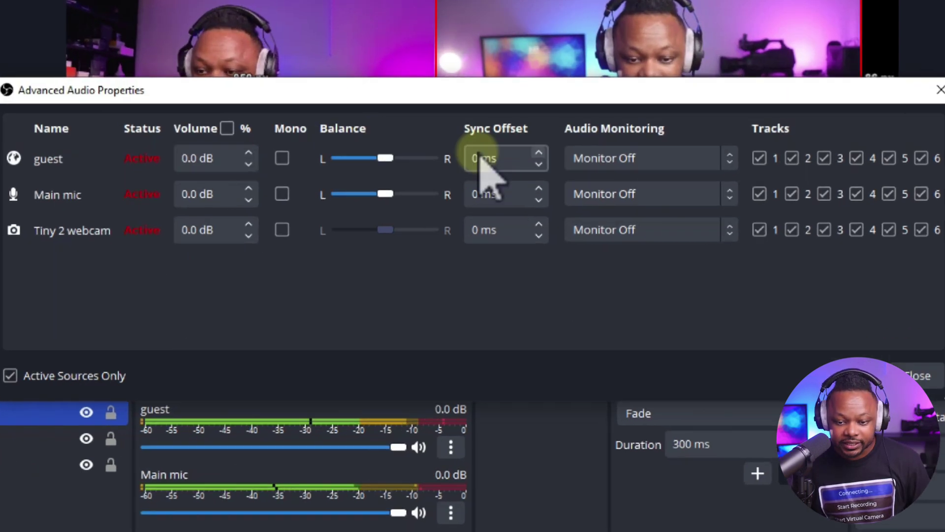
{"action": "left_click", "coordinate": [627, 195]}
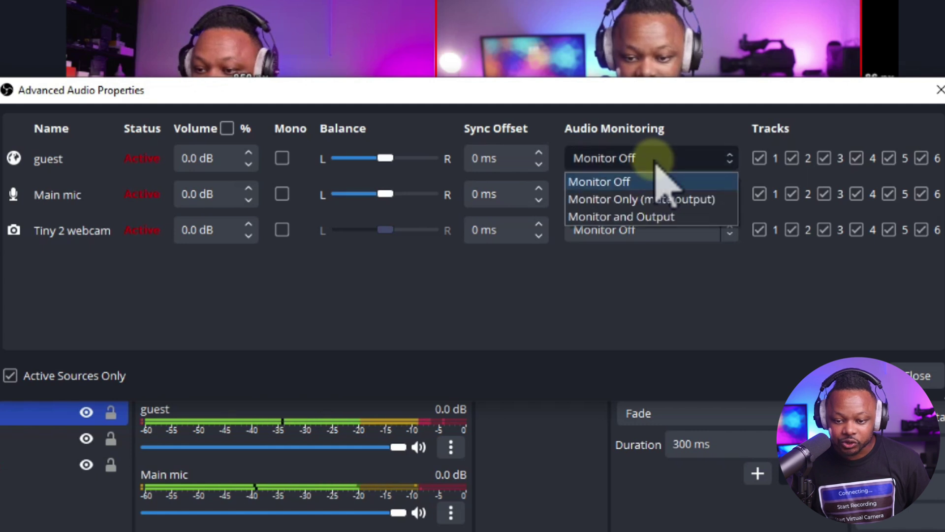
{"action": "left_click", "coordinate": [639, 217]}
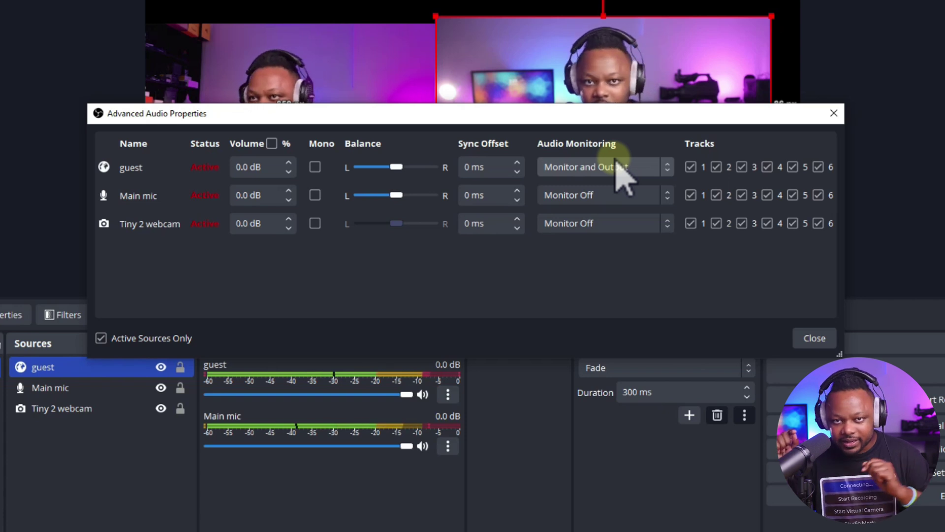
{"action": "left_click", "coordinate": [814, 337]}
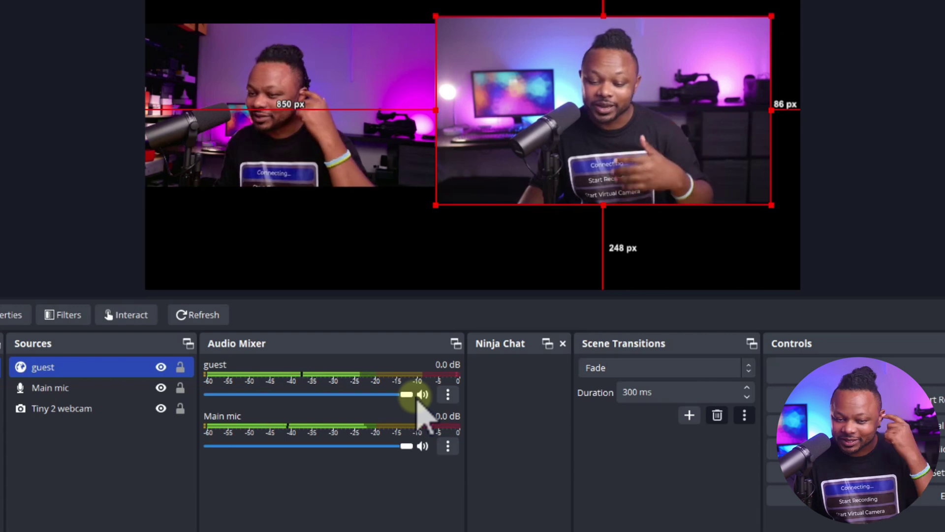
Mute the guest source in the OBS mixer and unmute the director's speaker in the VDO.Ninja Control Room
{"action": "left_click", "coordinate": [422, 394]}
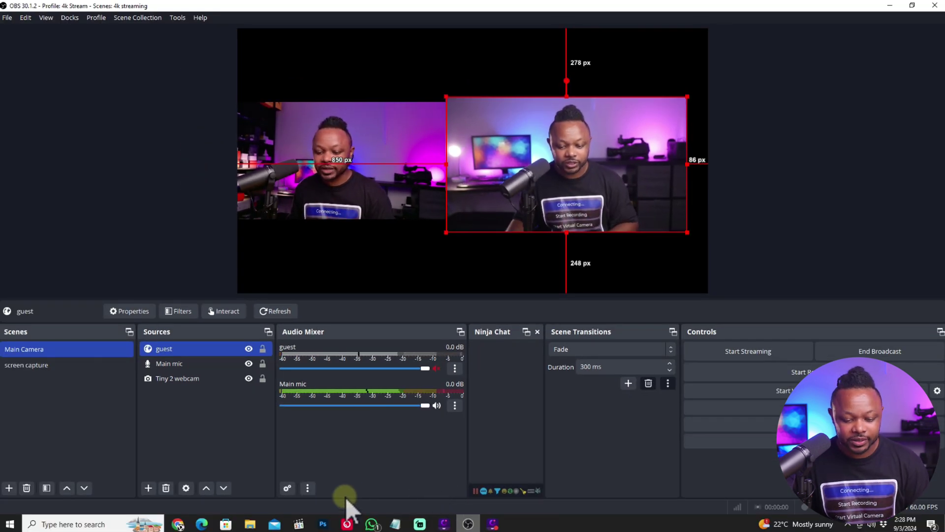
{"action": "left_click", "coordinate": [179, 524]}
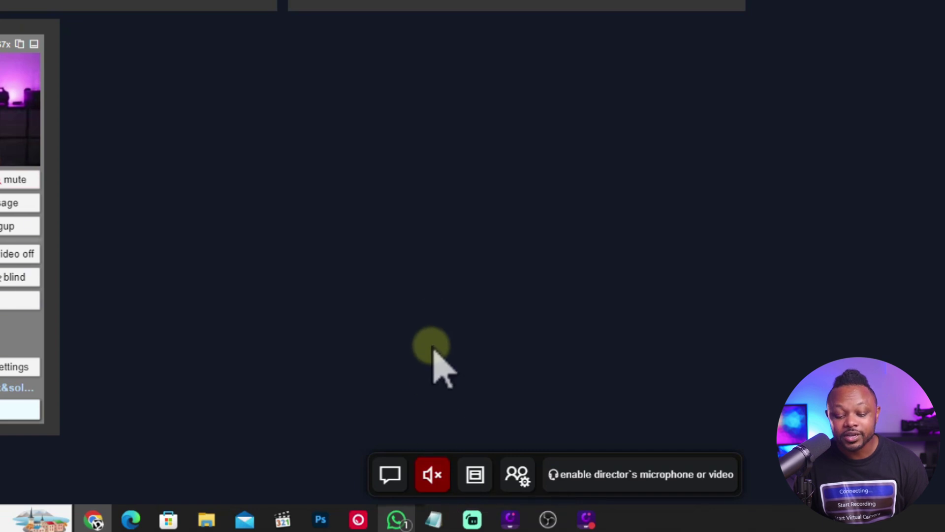
{"action": "left_click", "coordinate": [441, 475]}
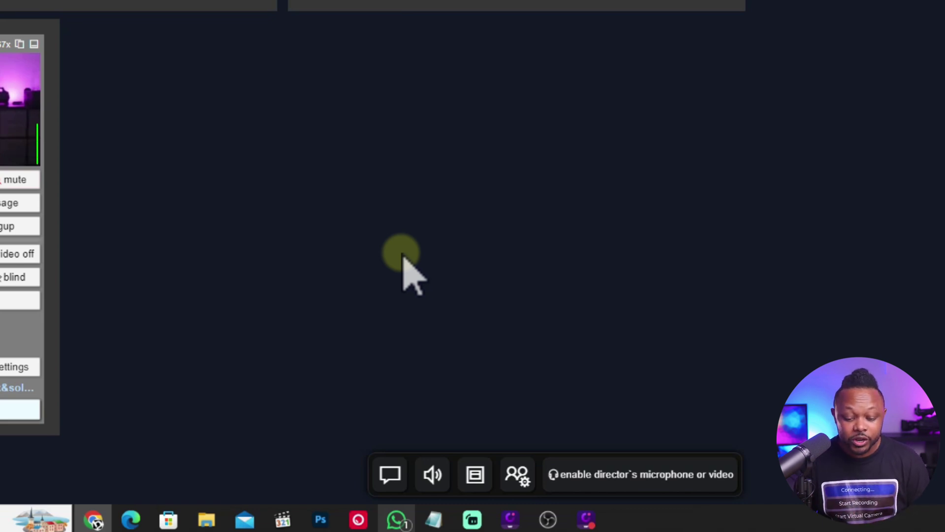
Mute the director's speaker in the Control Room and unmute the guest source in the OBS mixer
{"action": "left_click", "coordinate": [548, 520]}
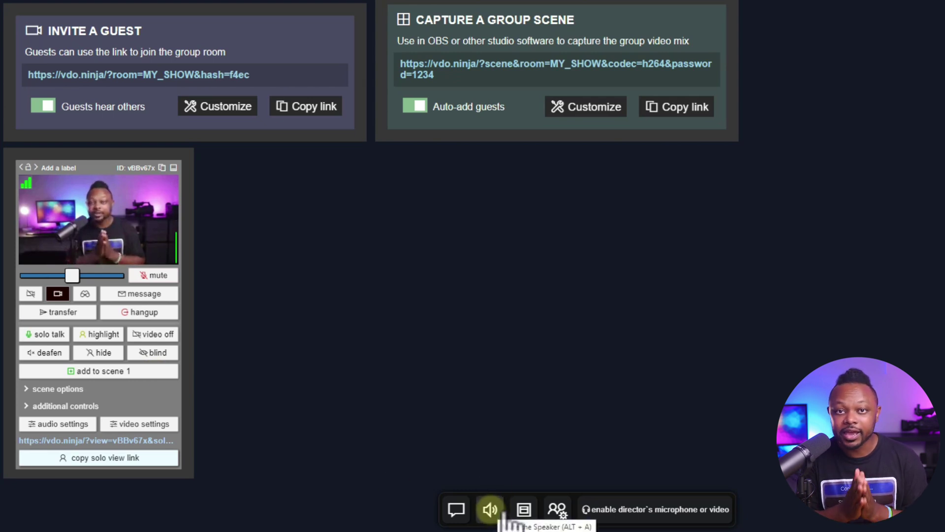
{"action": "left_click", "coordinate": [498, 512]}
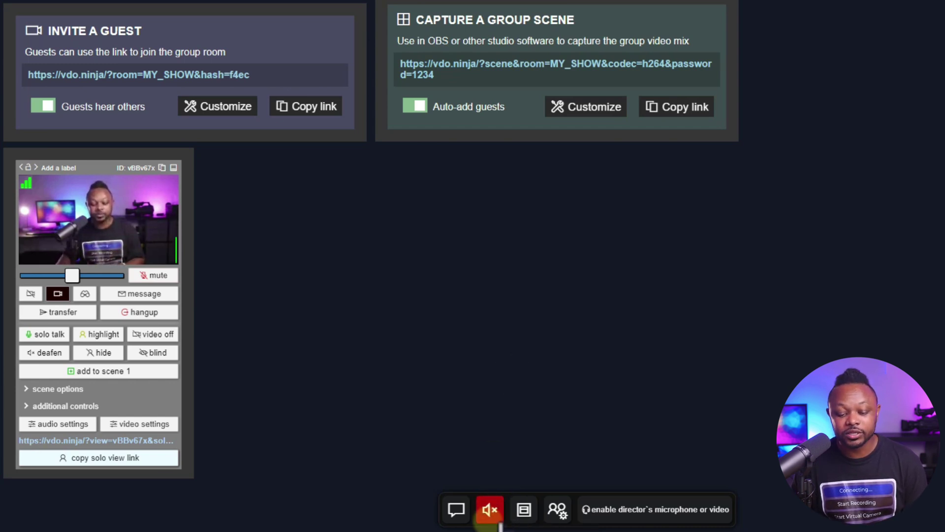
{"action": "left_click", "coordinate": [588, 515]}
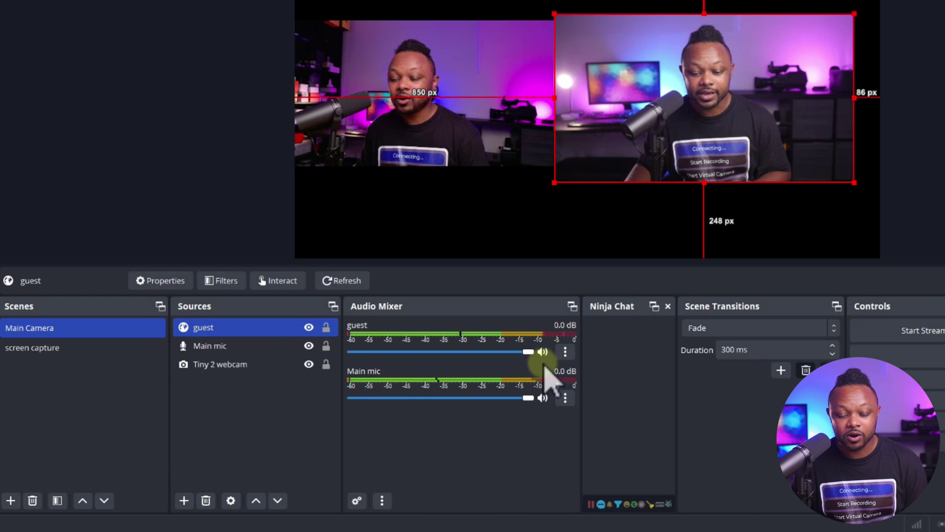
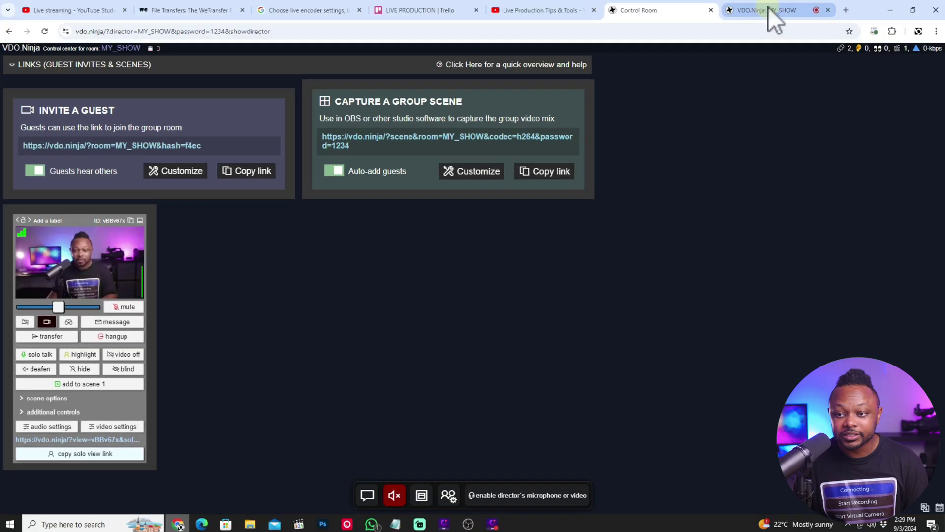
Switch to the guest's VDO.Ninja browser tab to view the room from the guest's side
{"action": "left_click", "coordinate": [769, 9]}
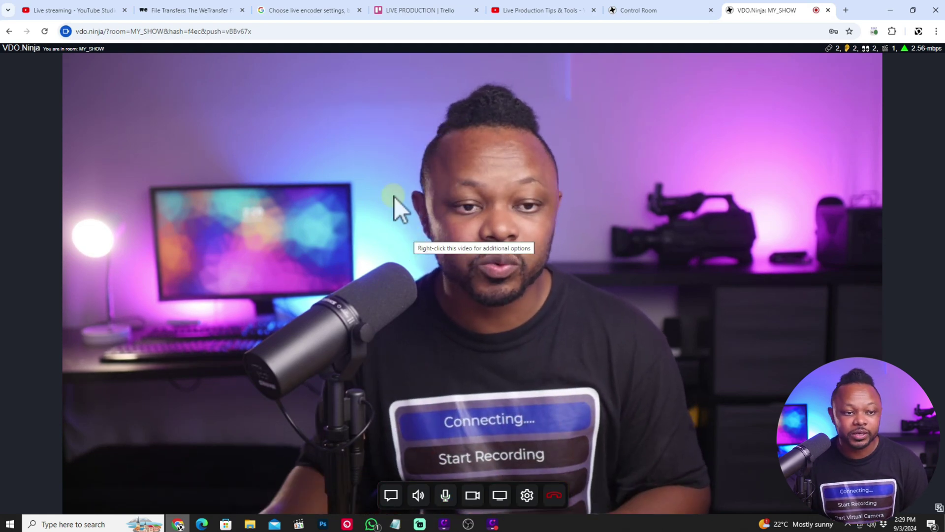
Return to the VDO.Ninja Control Room and enable the director's microphone or video
{"action": "left_click", "coordinate": [645, 14]}
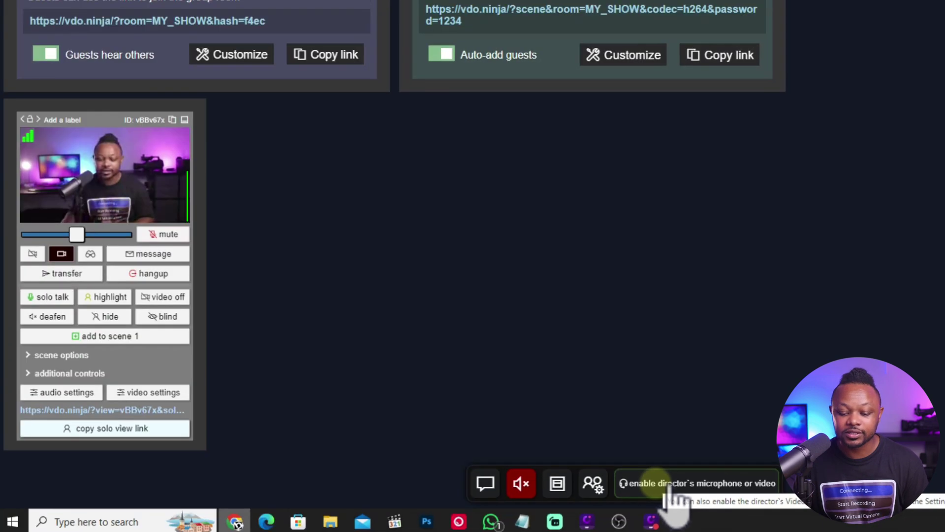
{"action": "left_click", "coordinate": [523, 480]}
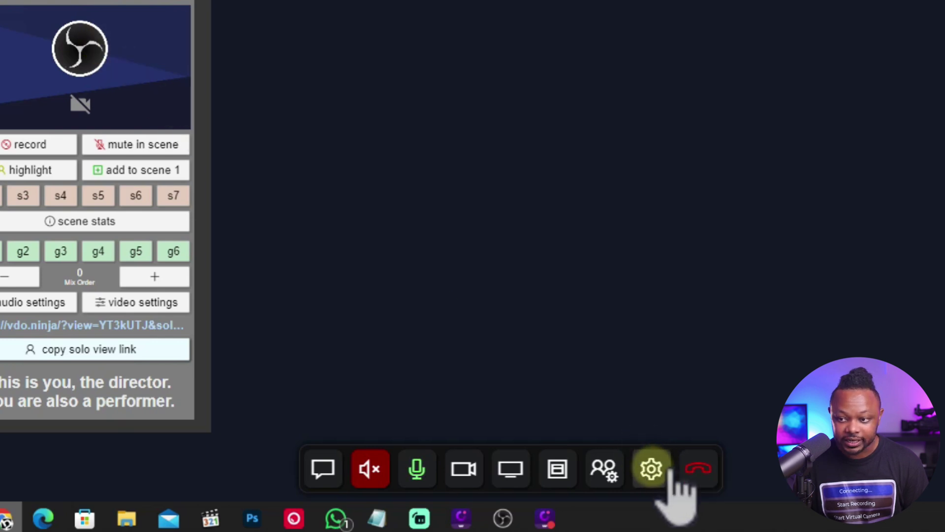
Set the director's video source to OBSBOT Virtual Camera in the Control Room settings
{"action": "left_click", "coordinate": [671, 473]}
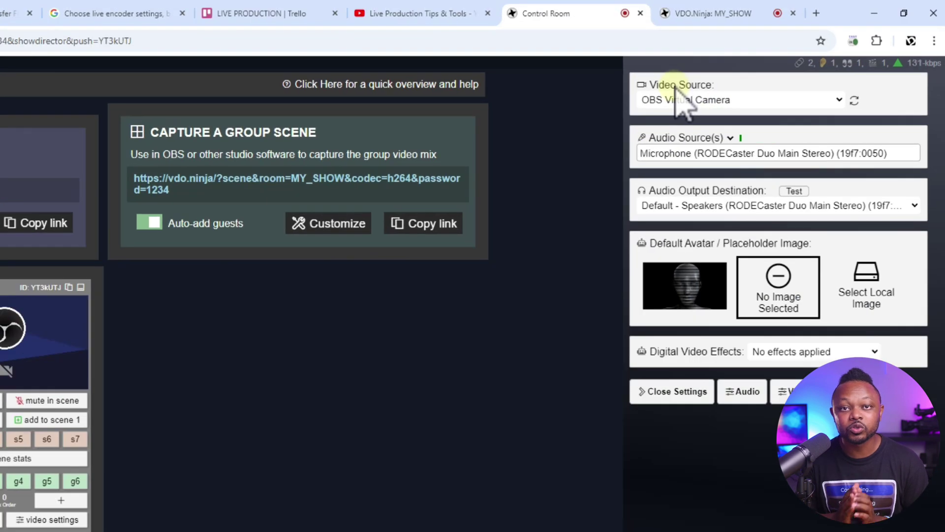
{"action": "left_click", "coordinate": [703, 101]}
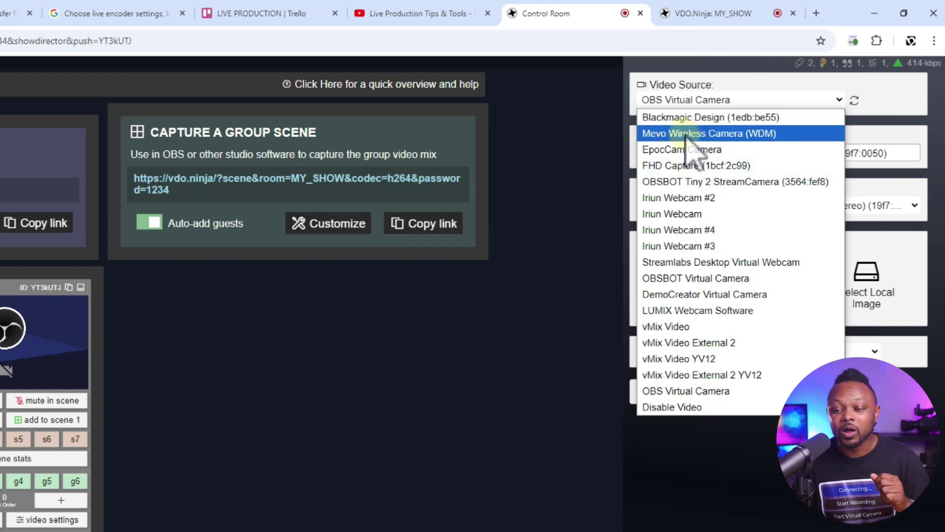
{"action": "left_click", "coordinate": [709, 279]}
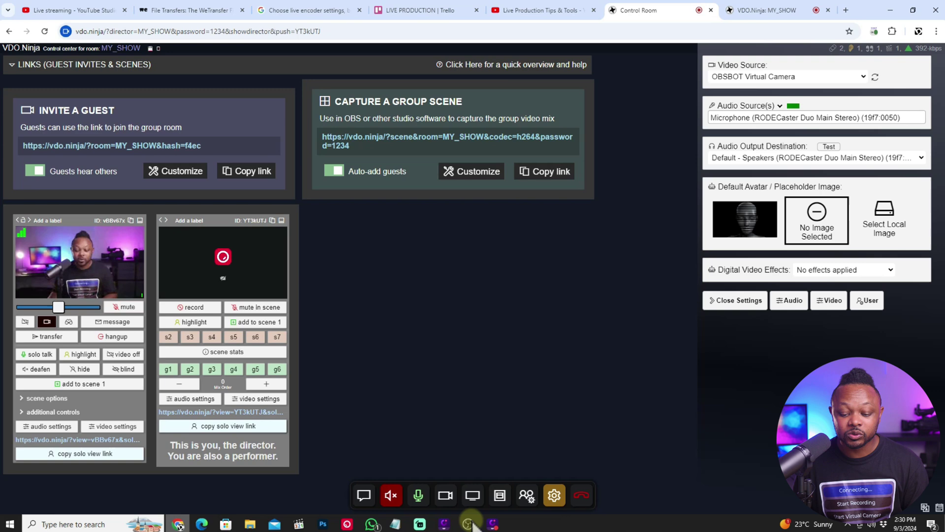
Start the virtual camera in OBS and return to the Control Room in the browser
{"action": "left_click", "coordinate": [469, 523]}
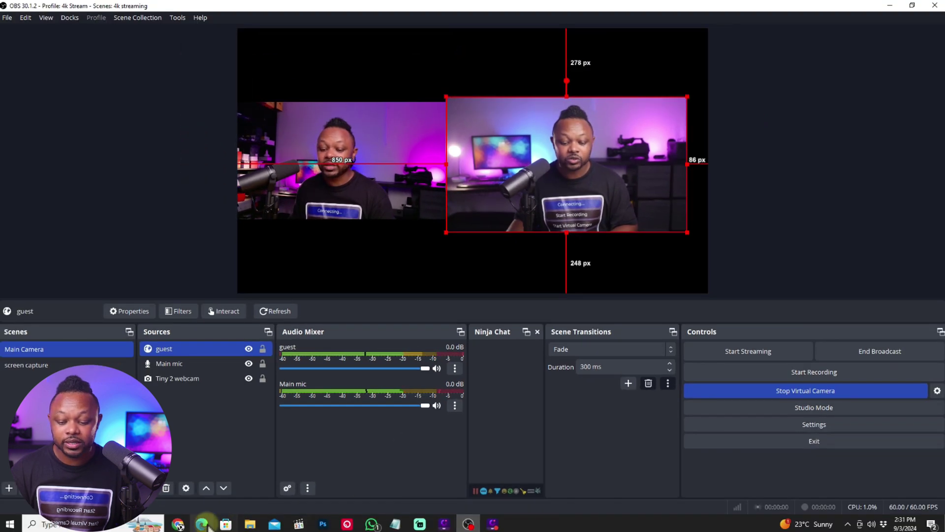
{"action": "left_click", "coordinate": [178, 524]}
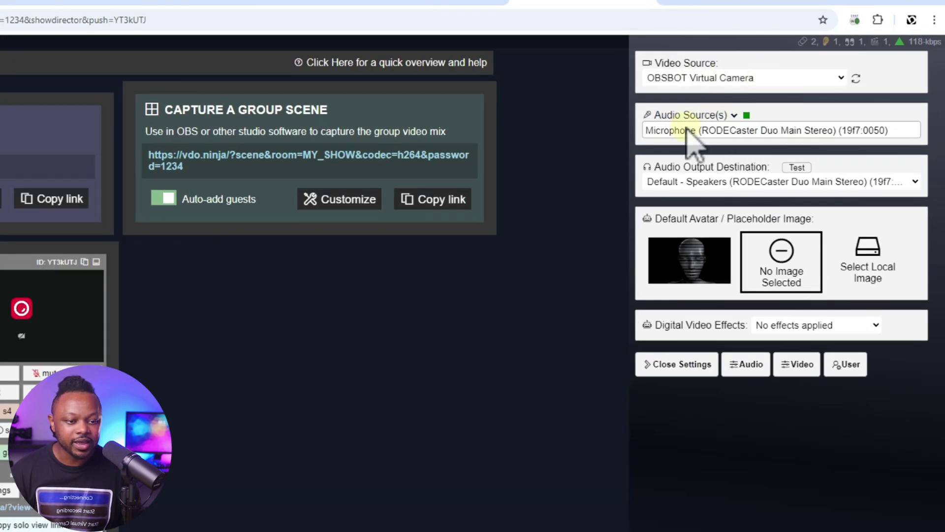
Examine the list of available audio sources in the director's settings
{"action": "left_click", "coordinate": [690, 131]}
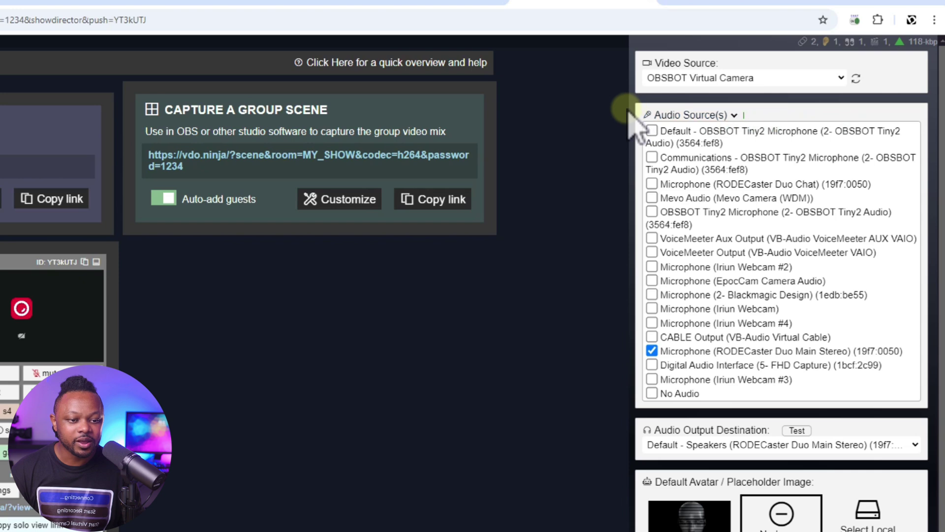
{"action": "left_click", "coordinate": [630, 112]}
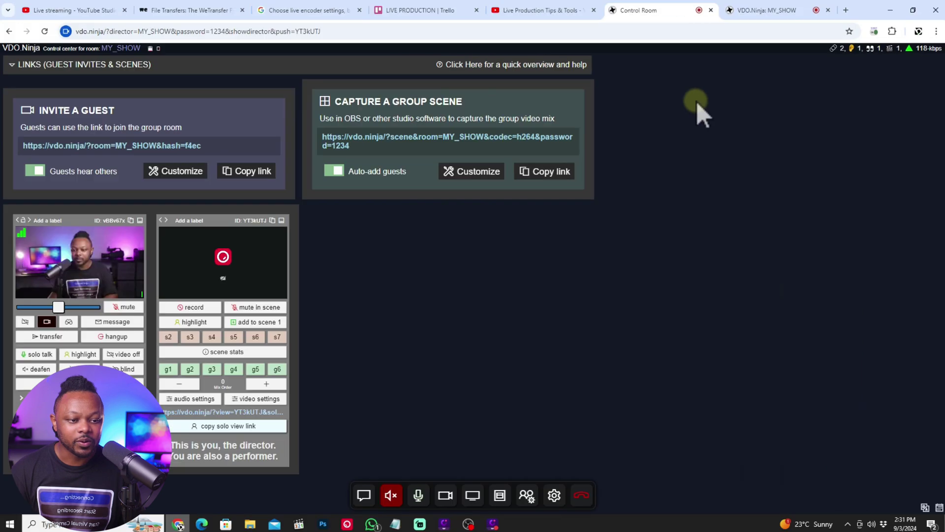
{"action": "left_click", "coordinate": [554, 495]}
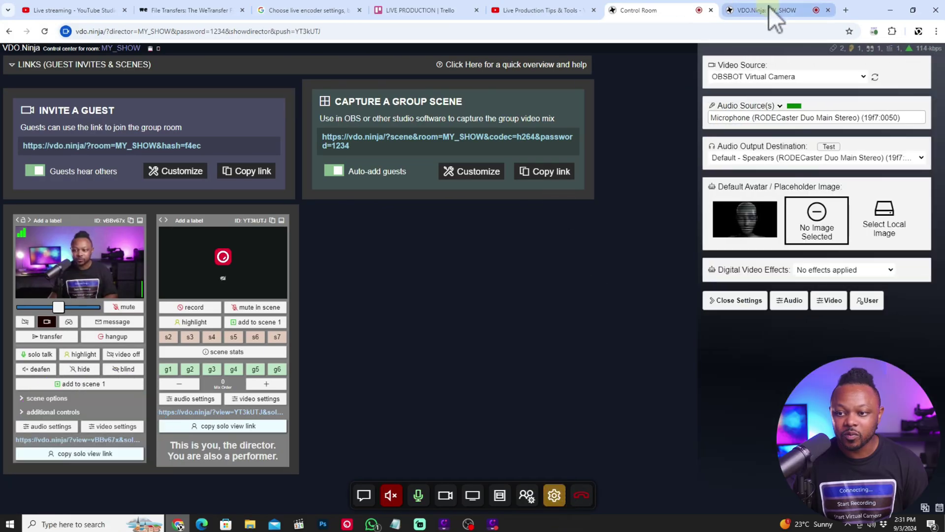
Check the guest's view of the room and set the director's video source to OBS Virtual Camera in the Control Room
{"action": "left_click", "coordinate": [770, 9]}
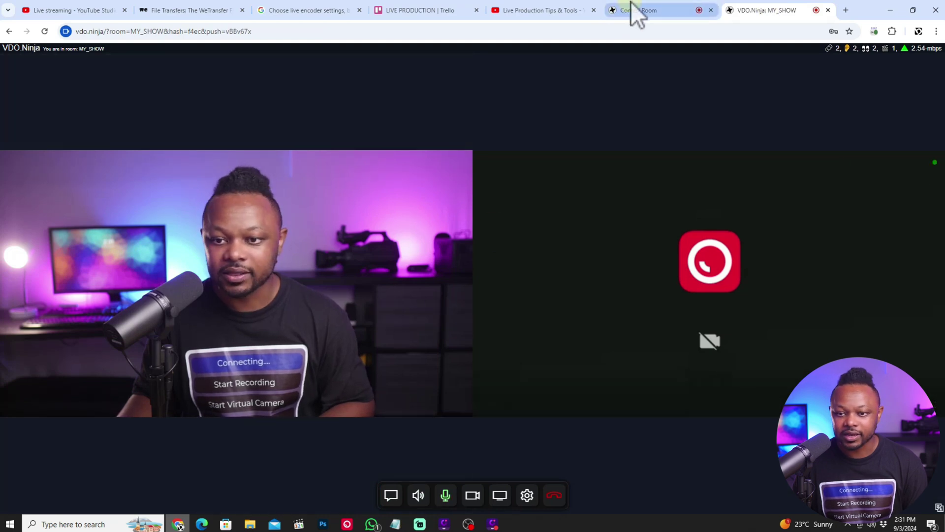
{"action": "left_click", "coordinate": [632, 7]}
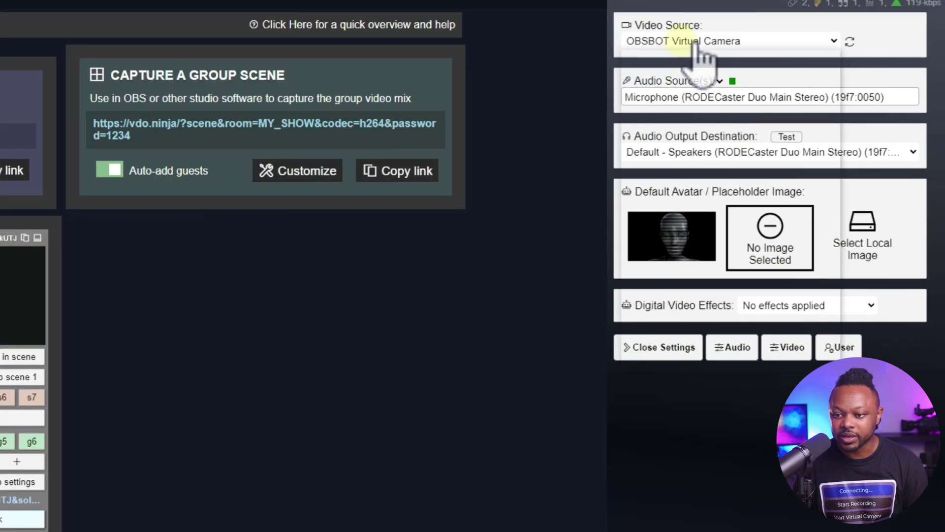
{"action": "left_click", "coordinate": [694, 43]}
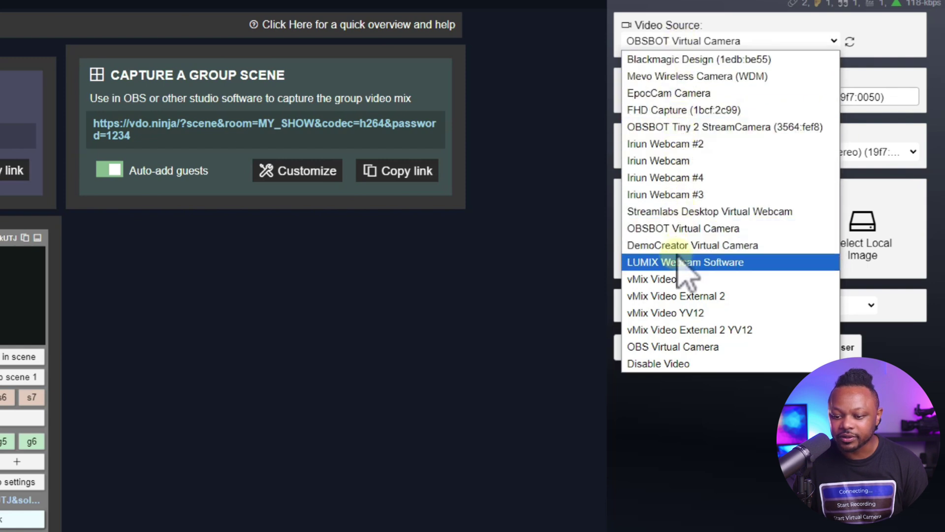
{"action": "left_click", "coordinate": [684, 347]}
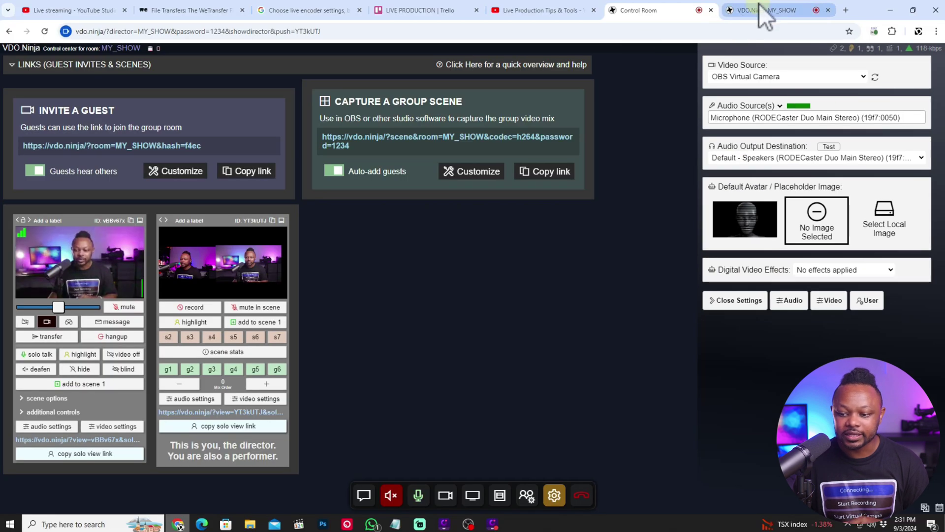
Switch OBS to the screen capture scene and check how the program feed looks in the guest's VDO.Ninja tab
{"action": "left_click", "coordinate": [759, 5]}
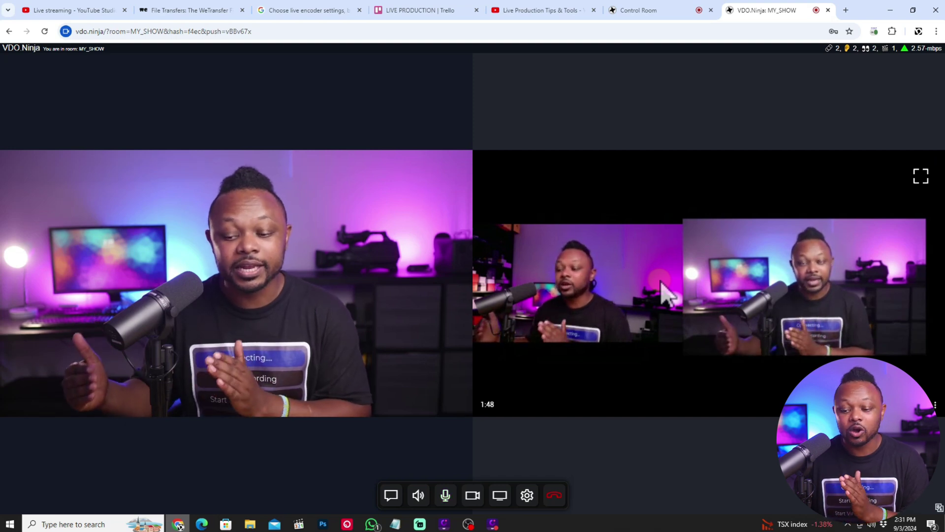
{"action": "left_click", "coordinate": [468, 524]}
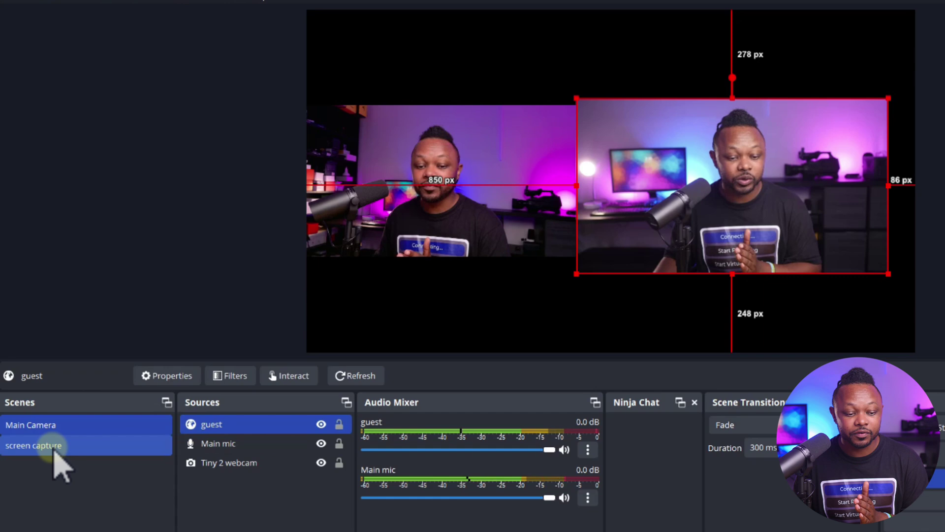
{"action": "left_click", "coordinate": [44, 366]}
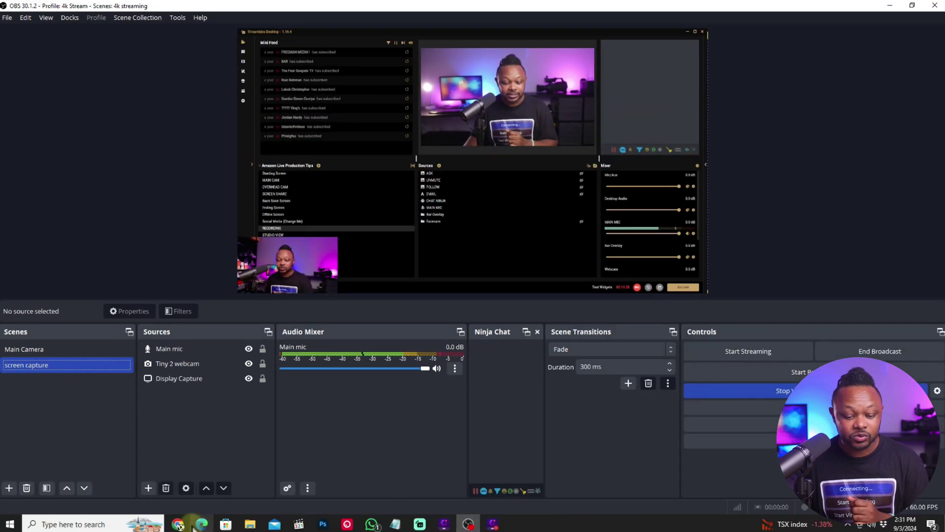
{"action": "left_click", "coordinate": [180, 525]}
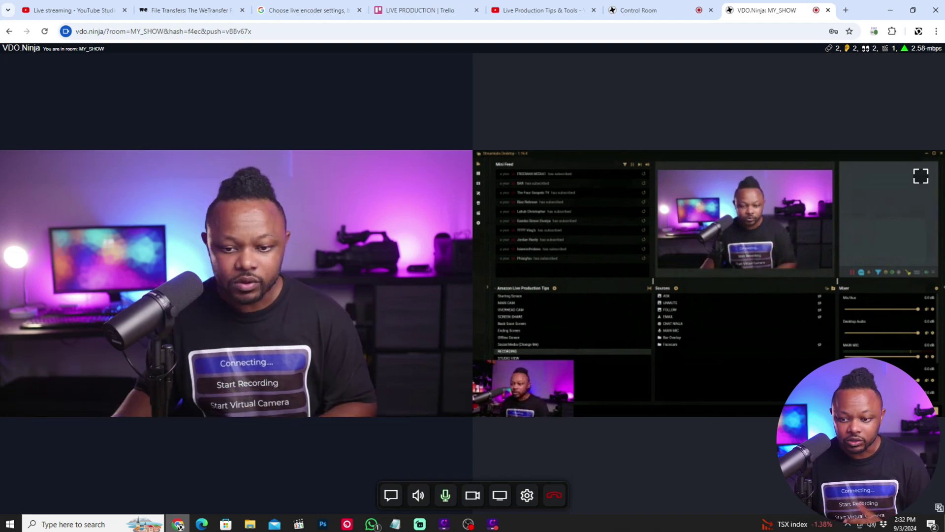
{"action": "left_click", "coordinate": [446, 494]}
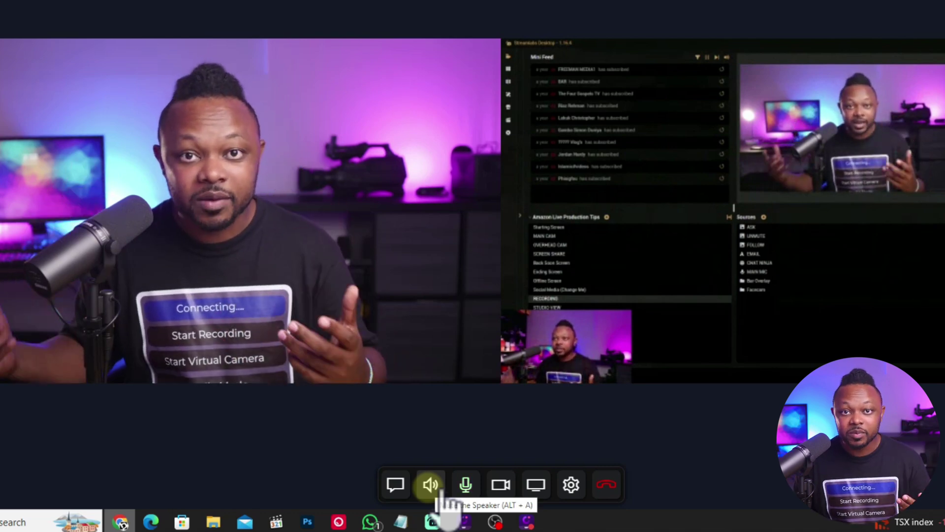
In OBS, copy the guest source from the Main Camera scene and paste it as a reference into the screen capture scene
{"action": "left_click", "coordinate": [495, 522]}
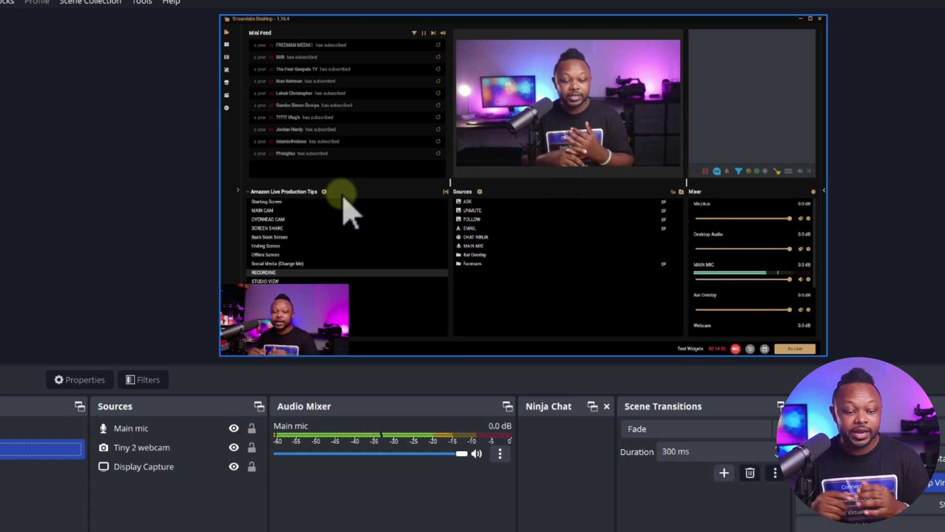
{"action": "left_click", "coordinate": [30, 429]}
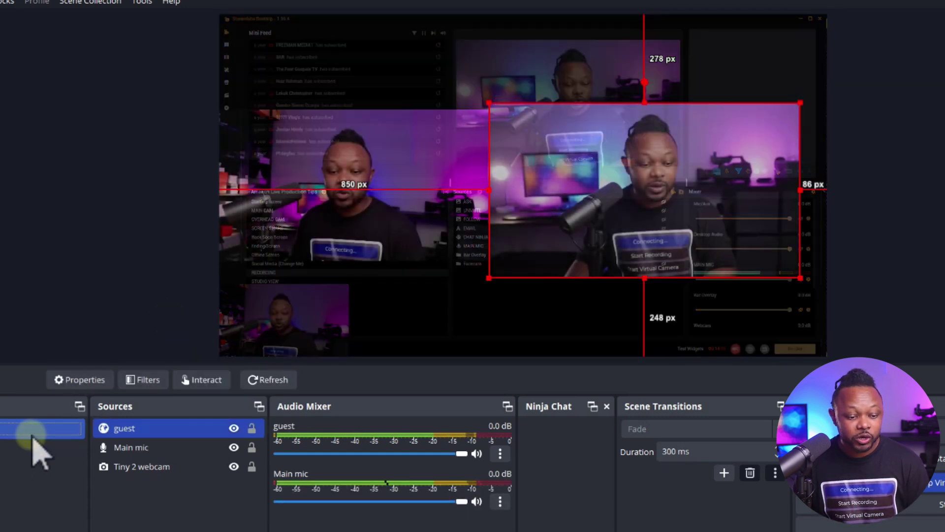
{"action": "left_click", "coordinate": [176, 430]}
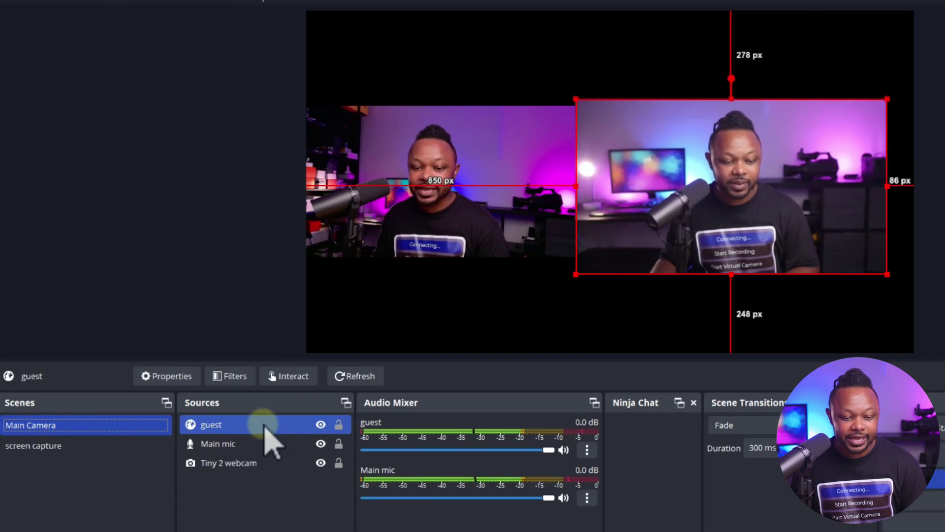
{"action": "left_click", "coordinate": [81, 445]}
{"action": "left_click", "coordinate": [207, 427]}
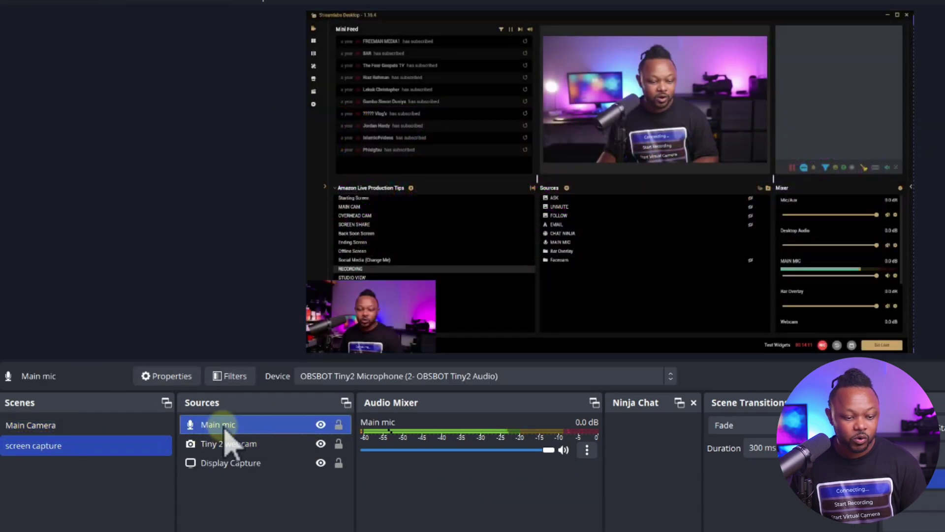
{"action": "left_click", "coordinate": [111, 426]}
{"action": "left_click", "coordinate": [240, 426]}
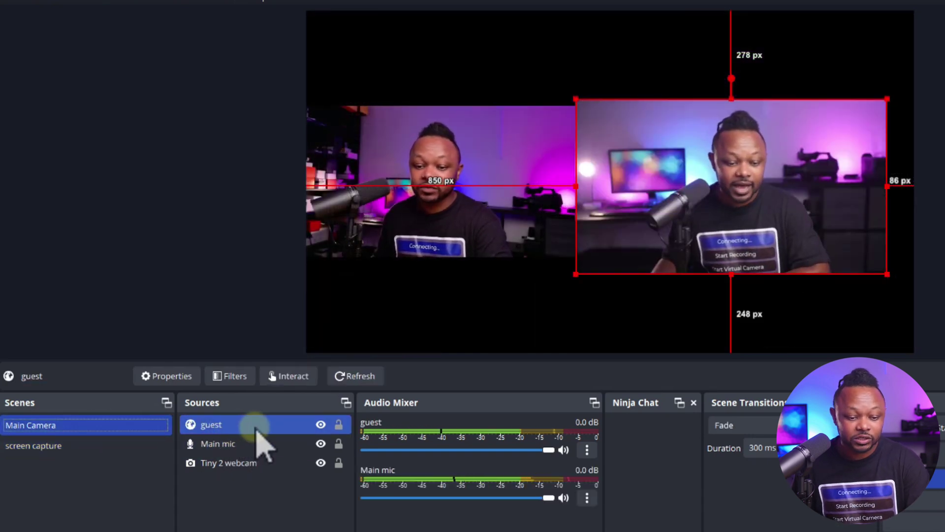
{"action": "right_click", "coordinate": [255, 426]}
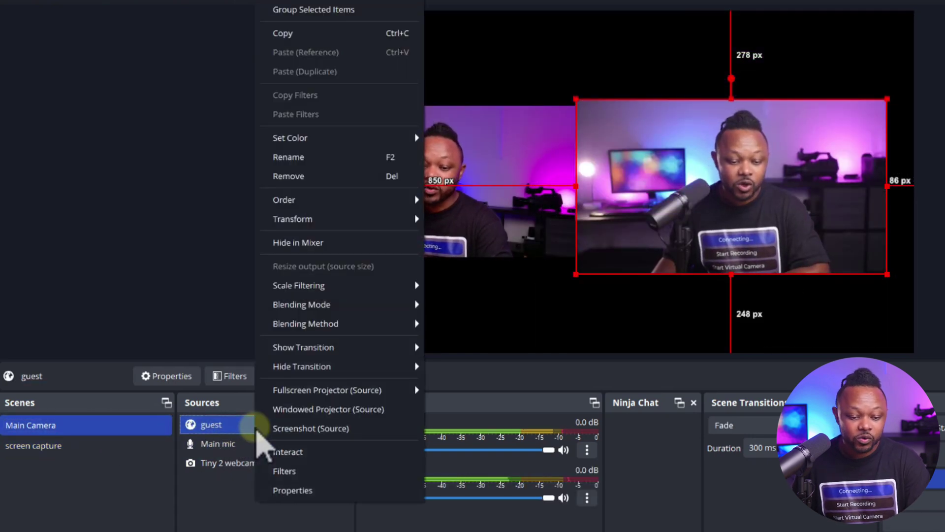
{"action": "left_click", "coordinate": [280, 32]}
{"action": "left_click", "coordinate": [100, 446]}
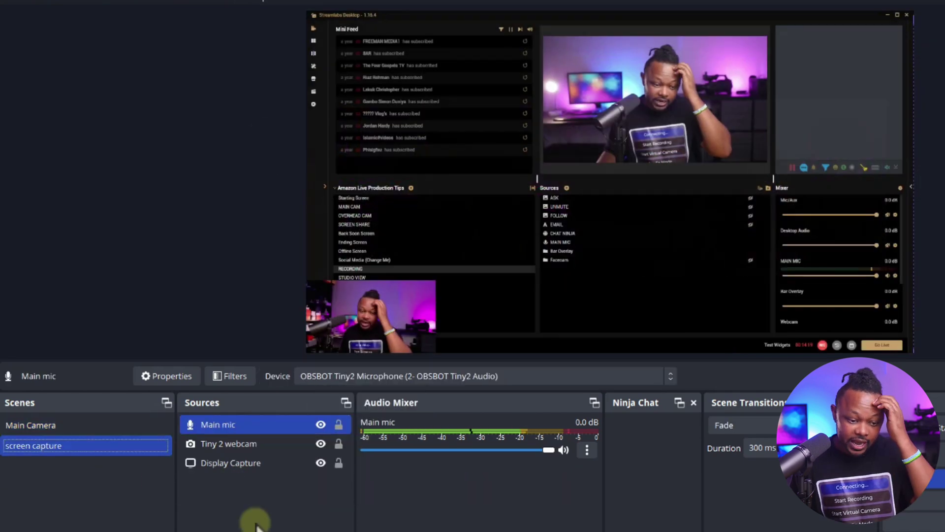
{"action": "right_click", "coordinate": [252, 500]}
{"action": "left_click", "coordinate": [276, 500]}
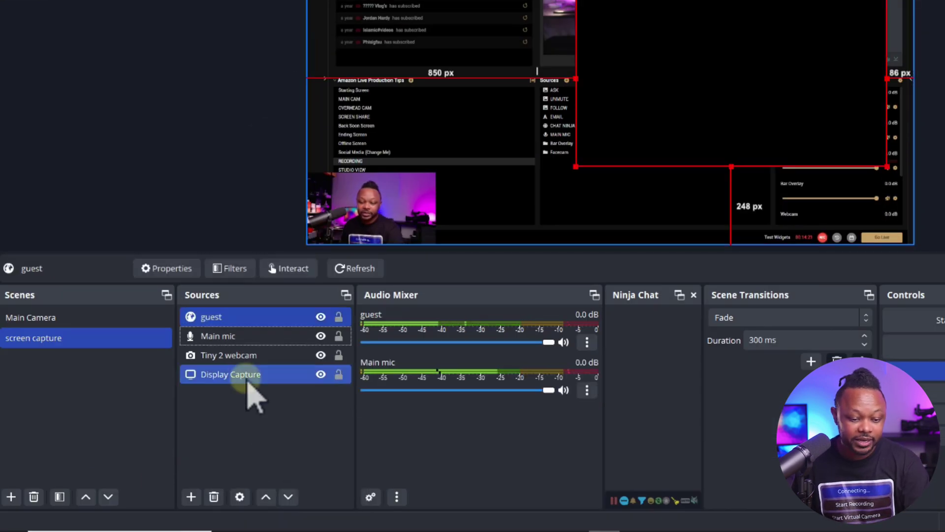
Shrink the guest source in the screen capture scene and place it along the canvas's bottom edge beside the webcam, about 500 px from the left edge
{"action": "left_click", "coordinate": [354, 375]}
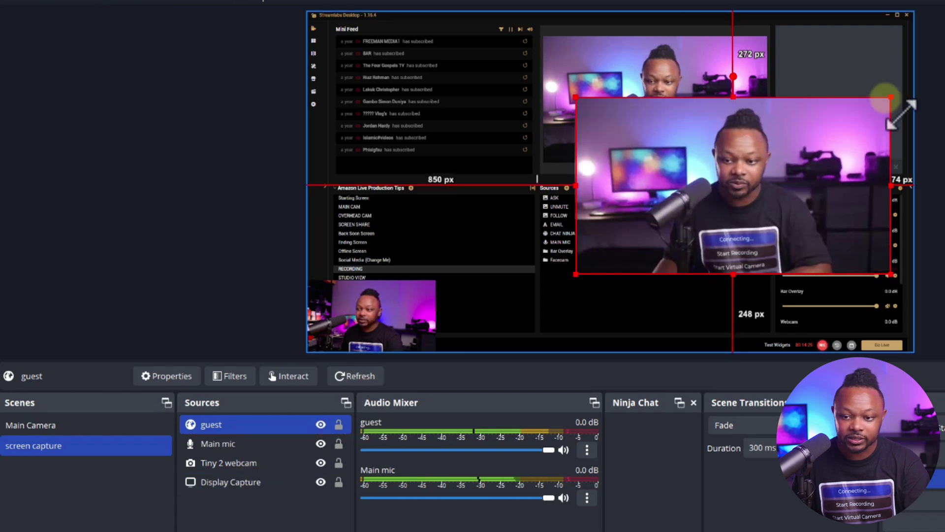
{"action": "left_click_drag", "start_coordinate": [886, 99], "coordinate": [751, 188]}
{"action": "left_click_drag", "start_coordinate": [709, 228], "coordinate": [564, 318]}
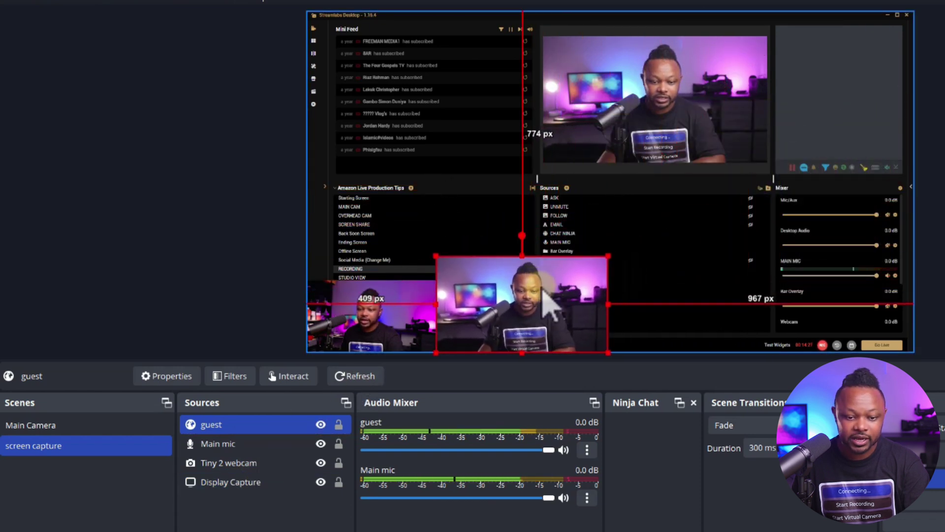
{"action": "left_click_drag", "start_coordinate": [440, 260], "coordinate": [466, 274]}
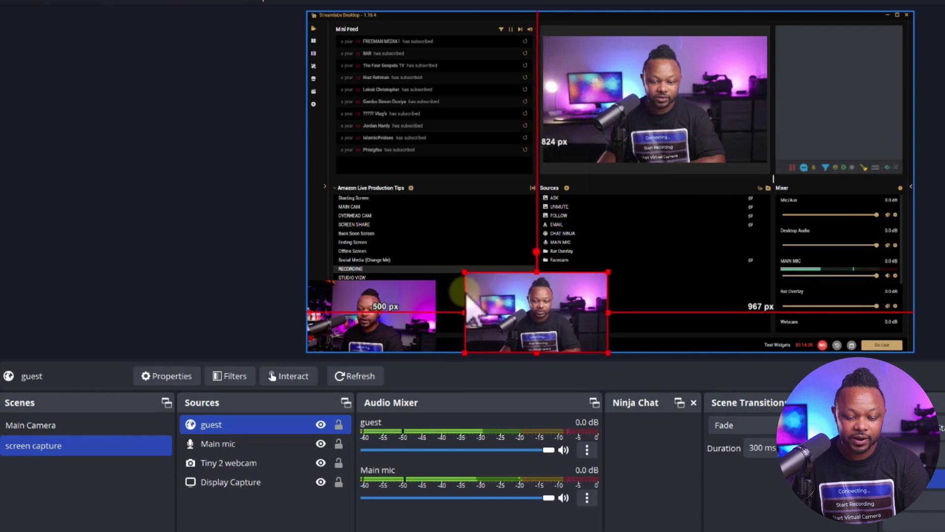
Switch between the Main Camera and screen capture scenes to compare their layouts
{"action": "left_click", "coordinate": [133, 434]}
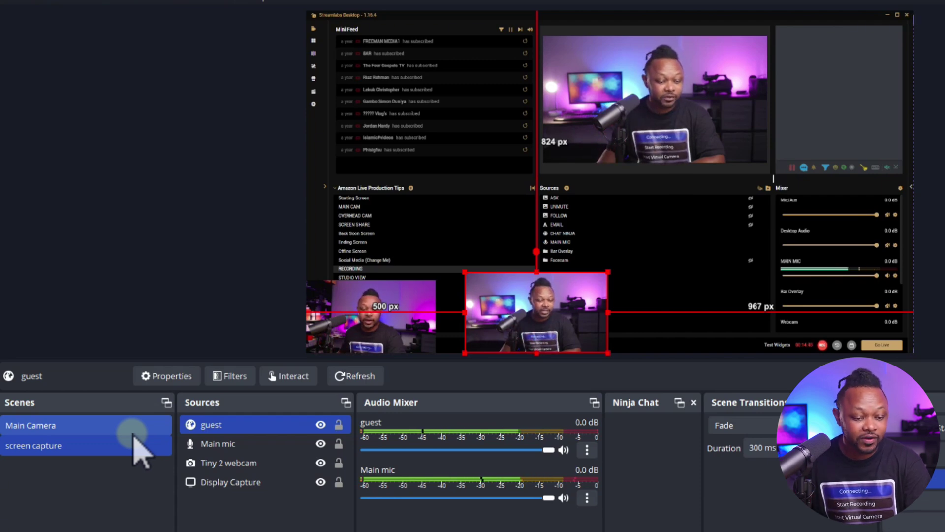
{"action": "left_click", "coordinate": [103, 447]}
{"action": "left_click", "coordinate": [120, 426]}
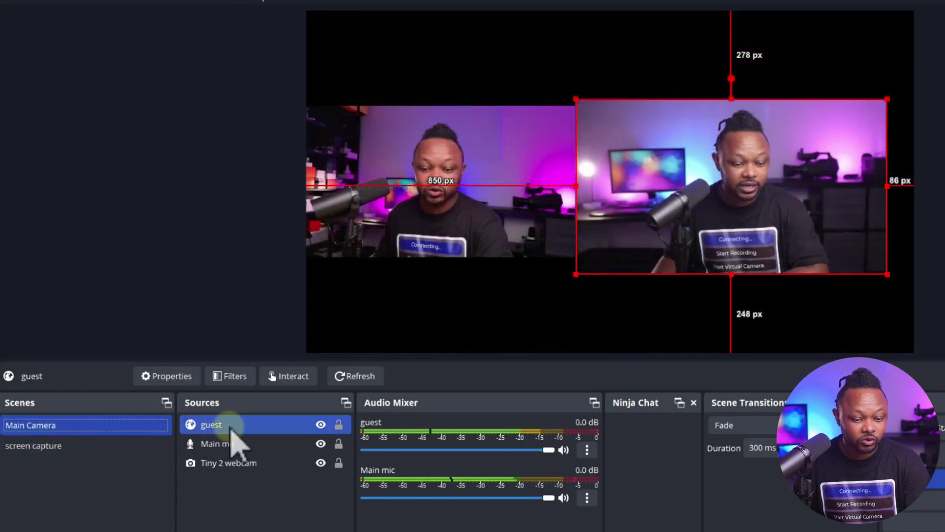
Copy the Tiny 2 webcam source from the Main Camera scene
{"action": "left_click", "coordinate": [227, 444]}
{"action": "right_click", "coordinate": [232, 443]}
{"action": "left_click", "coordinate": [229, 462]}
{"action": "right_click", "coordinate": [227, 462]}
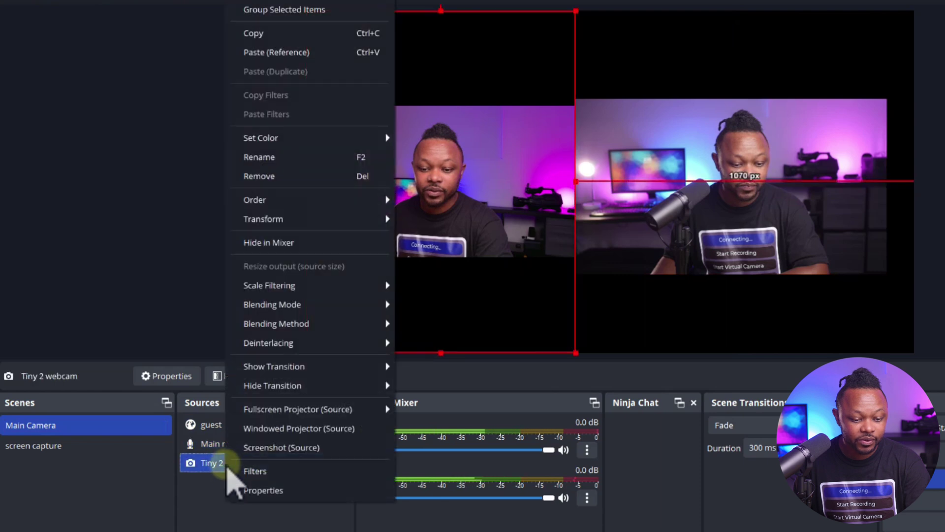
{"action": "left_click", "coordinate": [266, 35]}
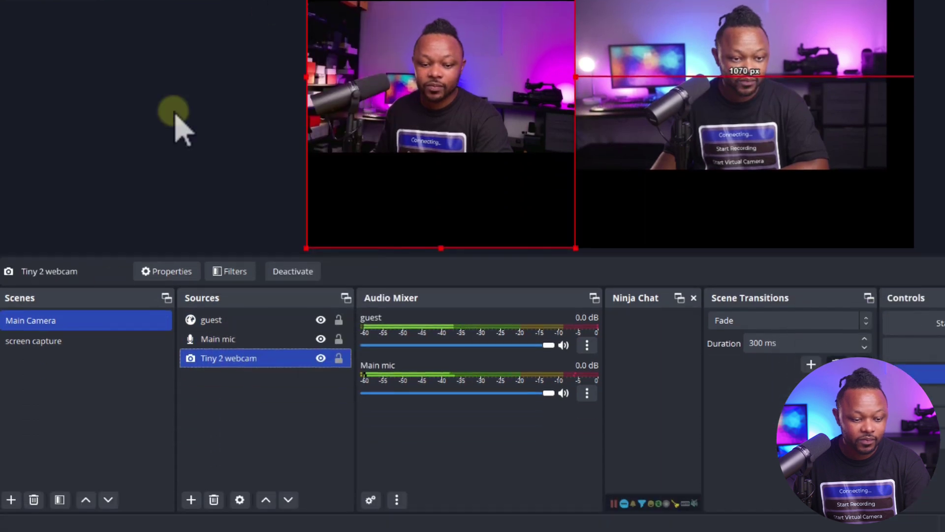
Create a new scene named "main camera"
{"action": "left_click", "coordinate": [10, 497]}
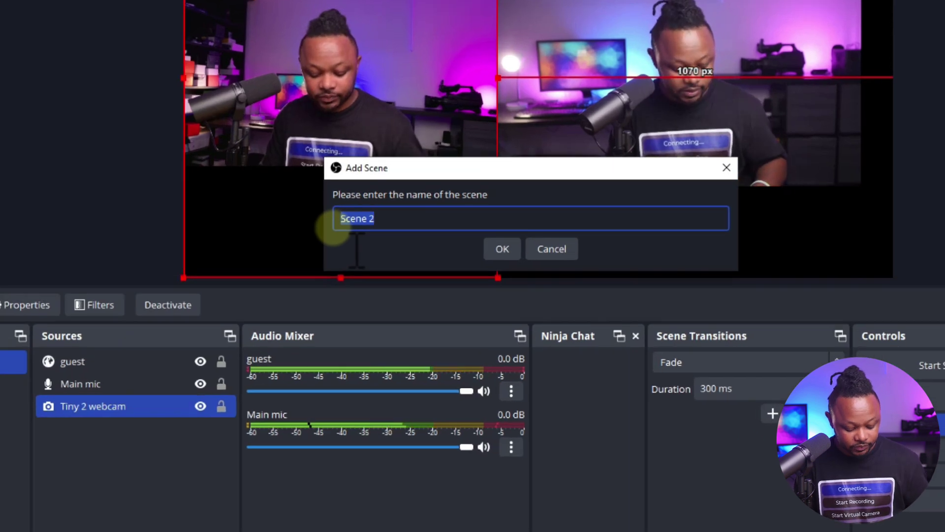
{"action": "type", "text": "main camera"}
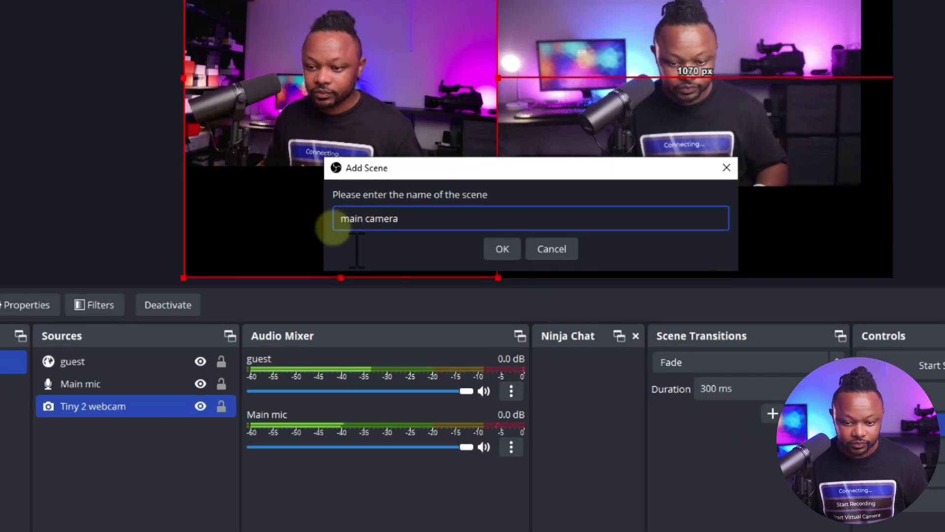
{"action": "left_click", "coordinate": [501, 249]}
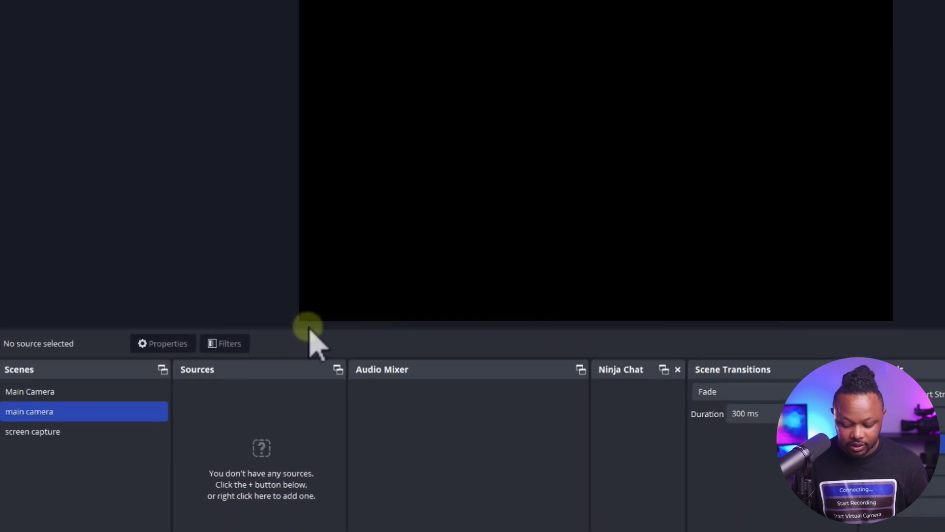
Paste the copied Tiny 2 webcam as a reference into the new main camera scene and fit it to the screen
{"action": "right_click", "coordinate": [238, 414]}
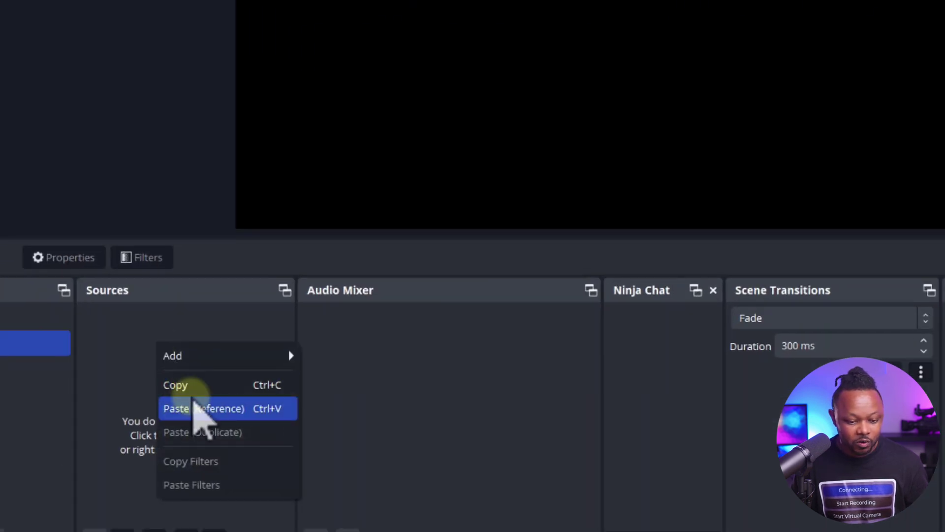
{"action": "left_click", "coordinate": [260, 462]}
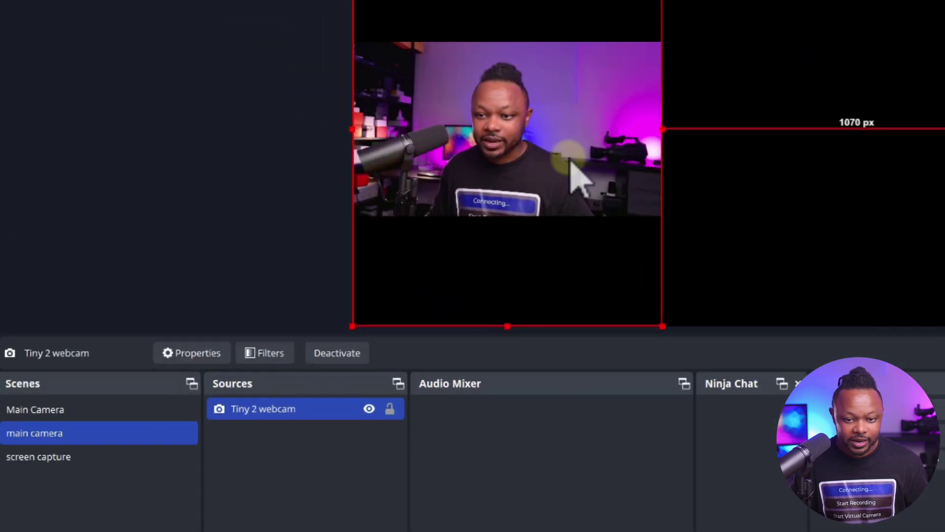
{"action": "right_click", "coordinate": [570, 160]}
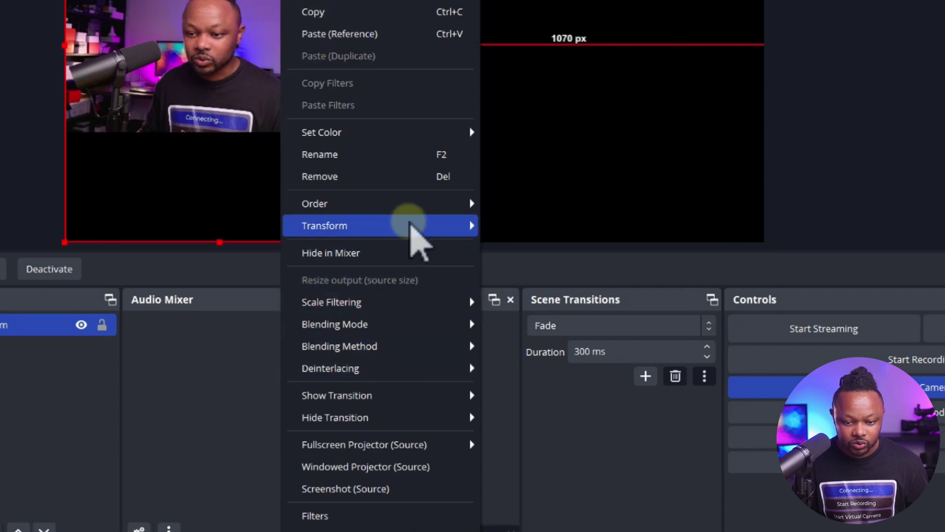
{"action": "mouse_move", "coordinate": [412, 225]}
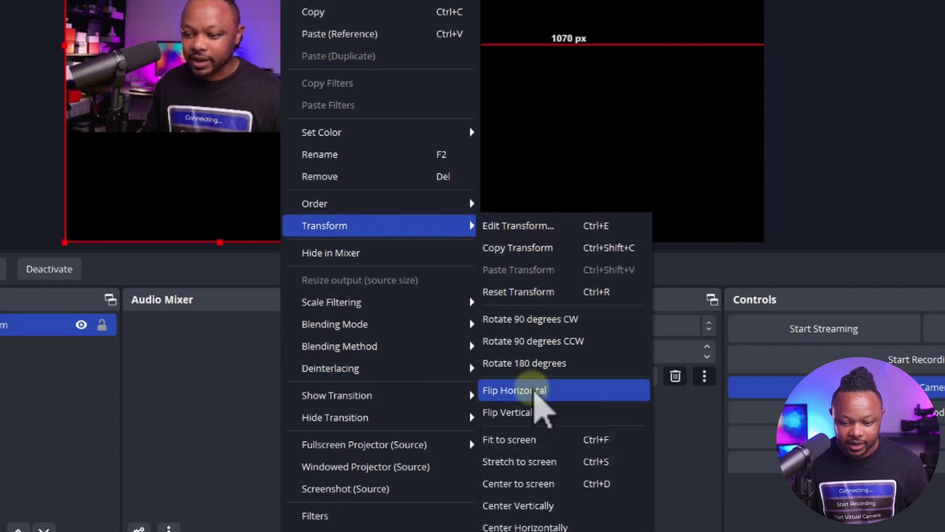
{"action": "left_click", "coordinate": [534, 440]}
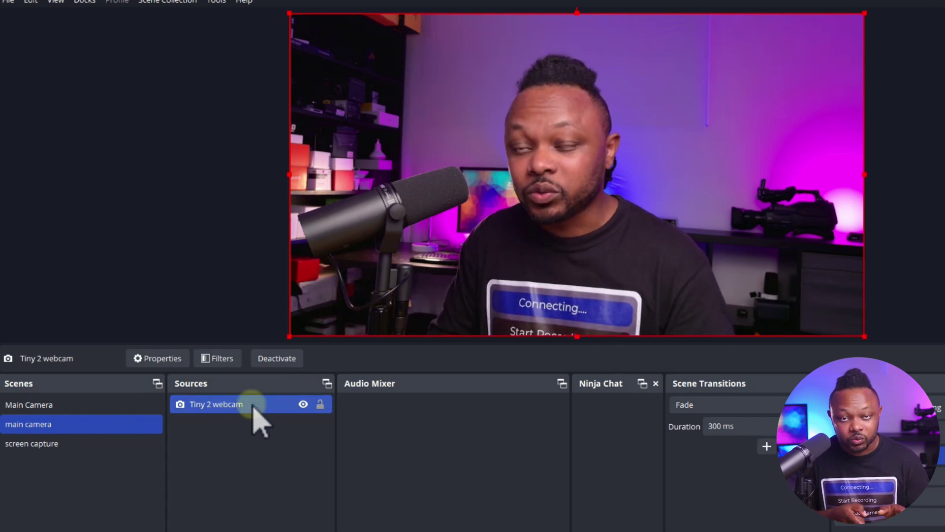
Add an Audio Output Capture source to the lowercase main camera scene, using Speakers (RODECaster Duo Main Stereo) as the device
{"action": "left_click", "coordinate": [109, 405]}
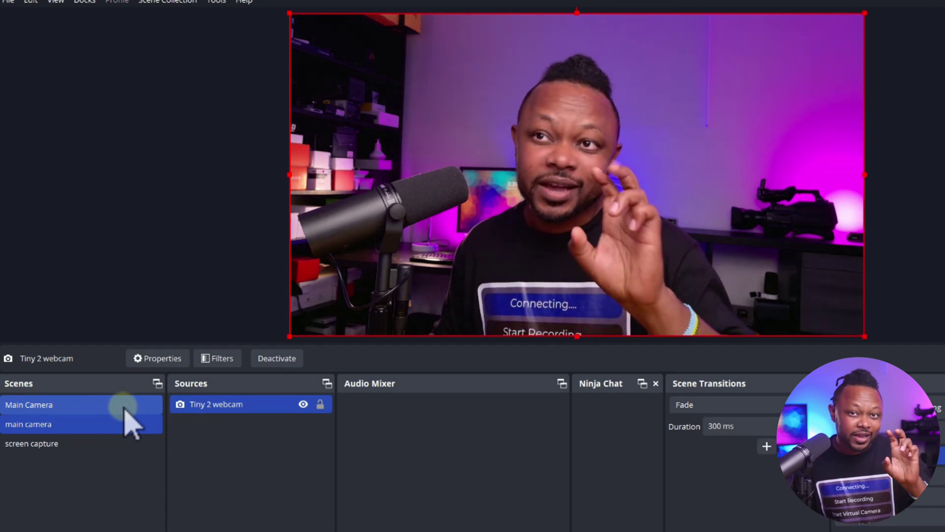
{"action": "left_click", "coordinate": [133, 424]}
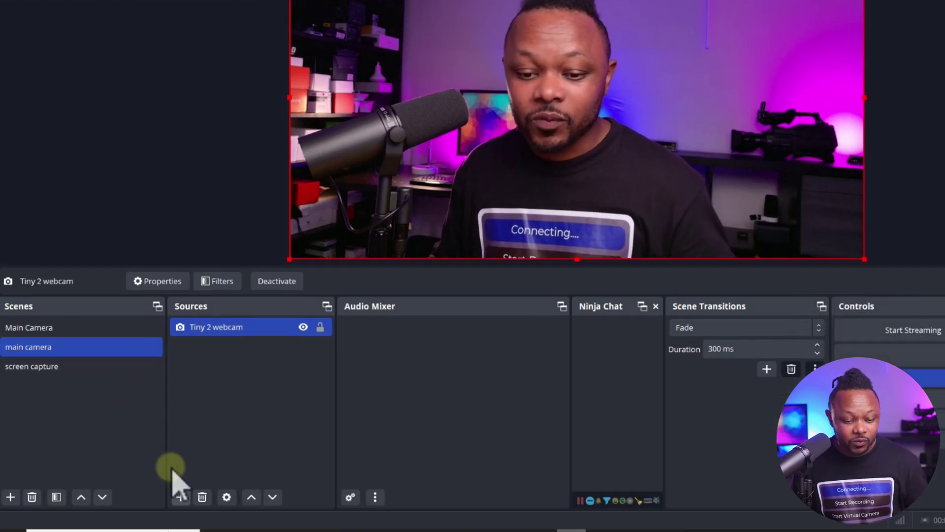
{"action": "left_click", "coordinate": [181, 496]}
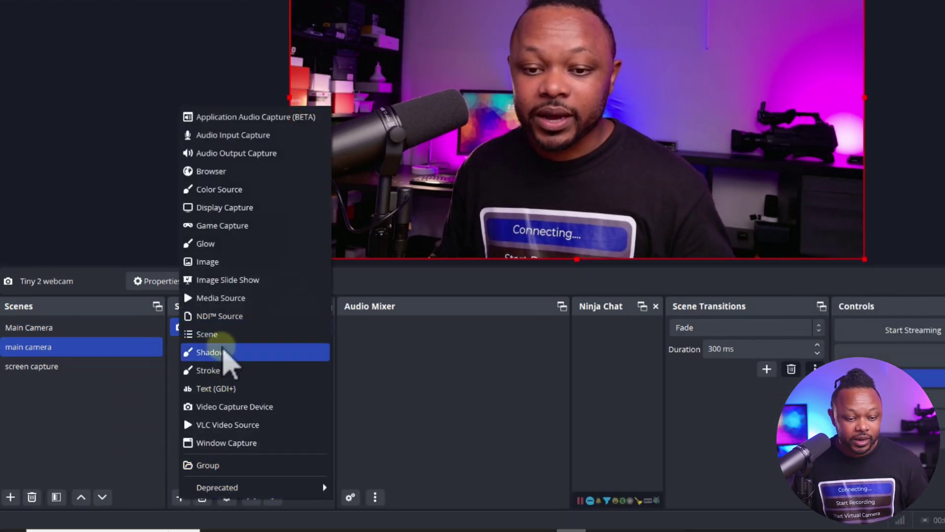
{"action": "left_click", "coordinate": [236, 155]}
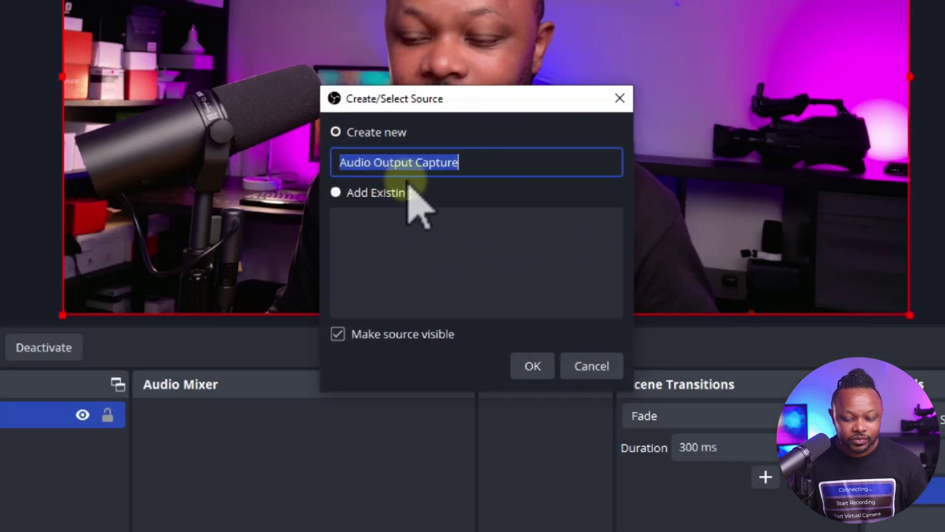
{"action": "left_click", "coordinate": [516, 362]}
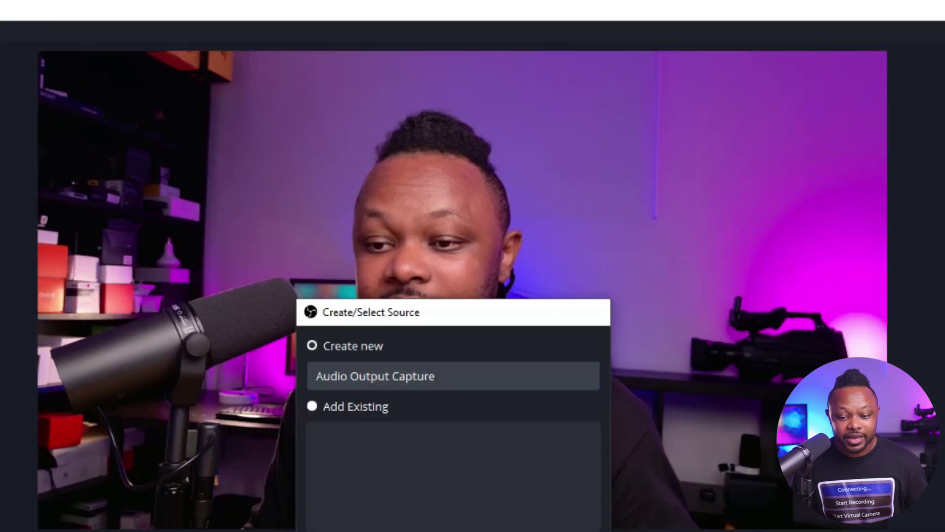
{"action": "left_click", "coordinate": [320, 68]}
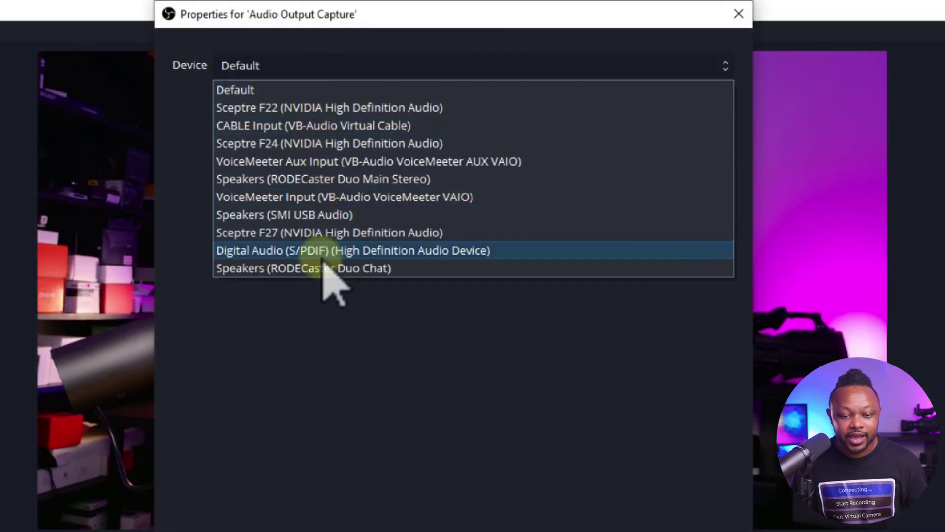
{"action": "key", "text": "Escape"}
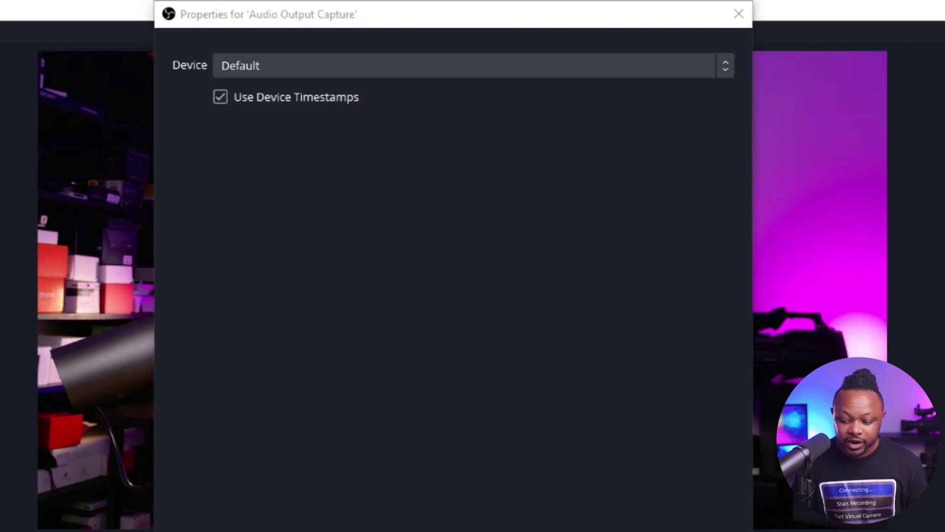
{"action": "left_click", "coordinate": [319, 64]}
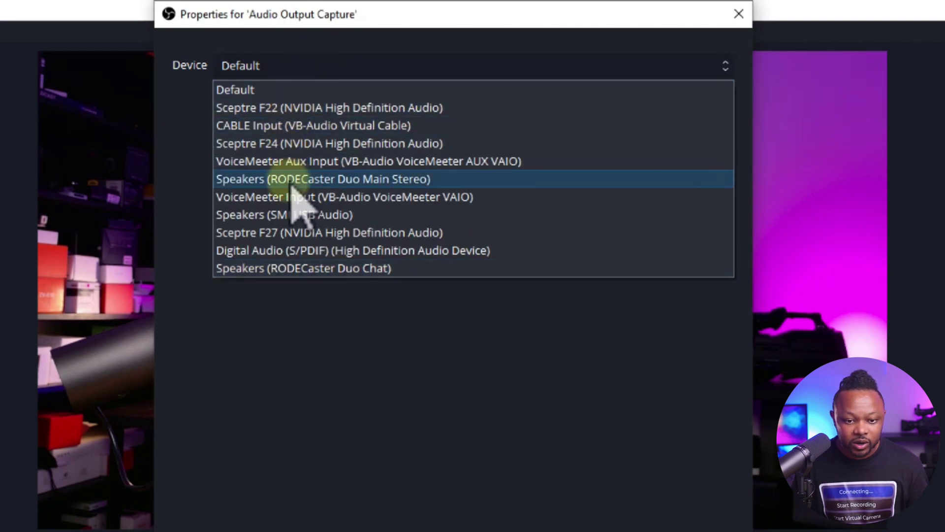
{"action": "left_click", "coordinate": [289, 181]}
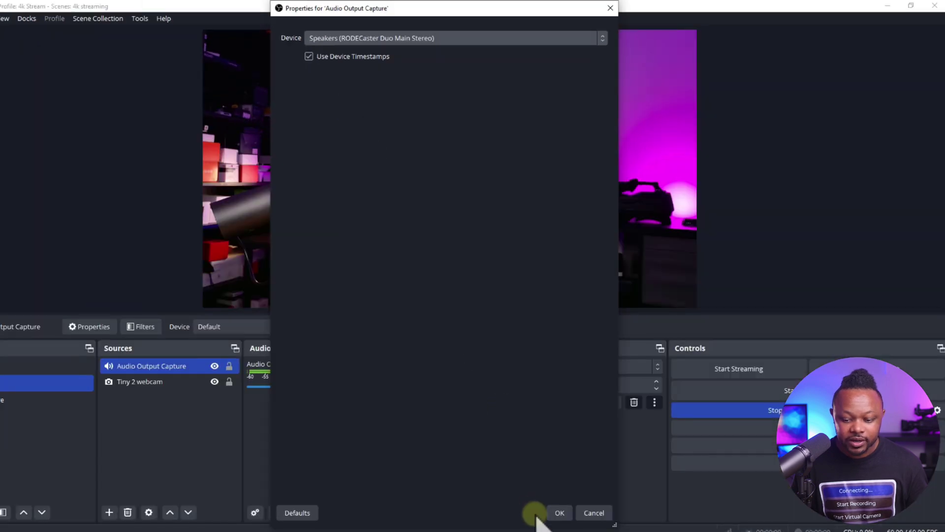
{"action": "left_click", "coordinate": [559, 512]}
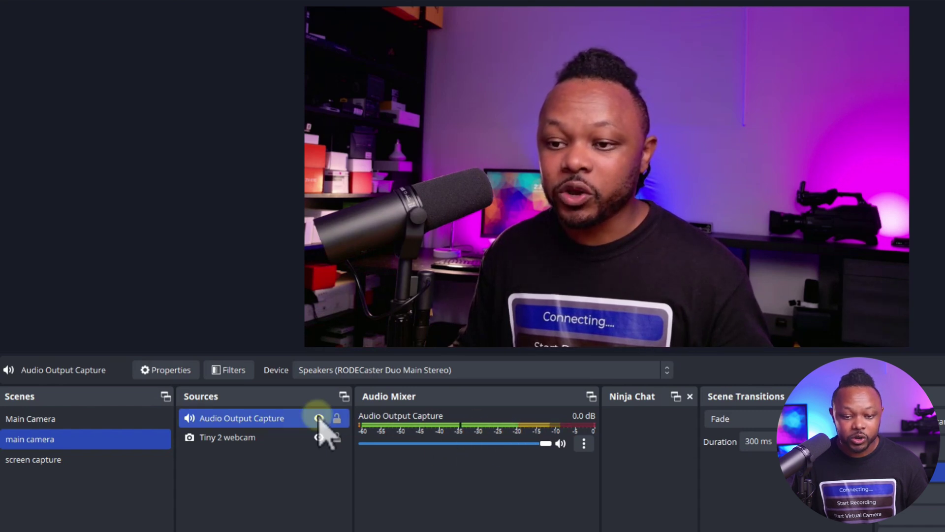
In the advanced audio properties, set the Tiny 2 webcam's audio monitoring to Monitor and Output
{"action": "left_click", "coordinate": [285, 421]}
{"action": "left_click", "coordinate": [608, 440]}
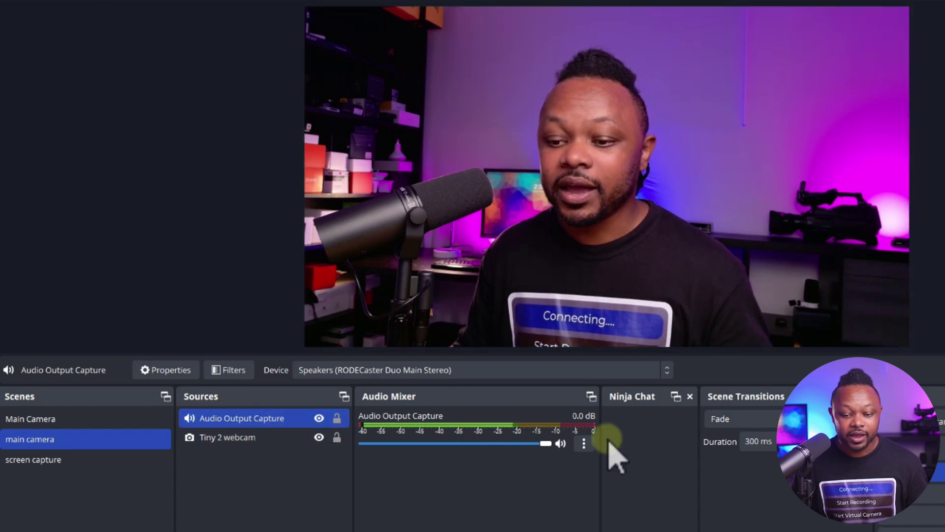
{"action": "left_click", "coordinate": [584, 443]}
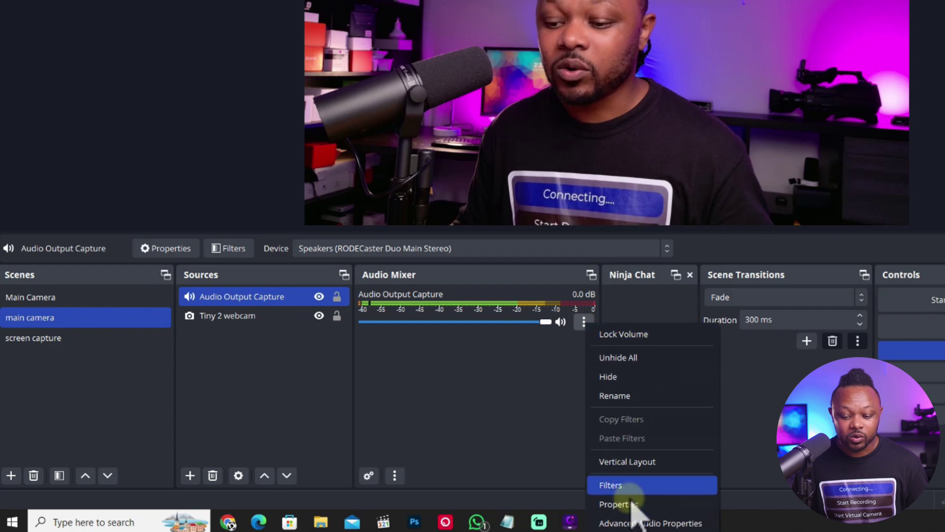
{"action": "left_click", "coordinate": [637, 523]}
{"action": "left_click", "coordinate": [642, 130]}
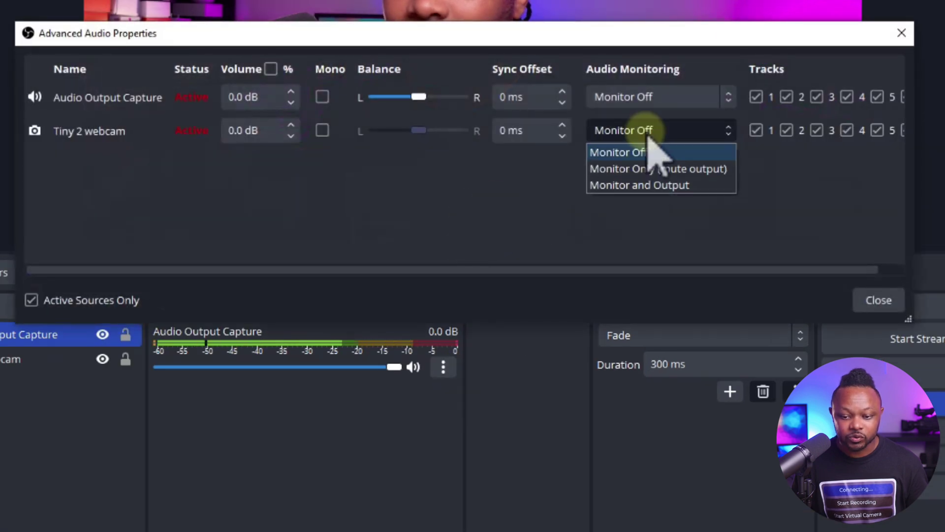
{"action": "left_click", "coordinate": [655, 186]}
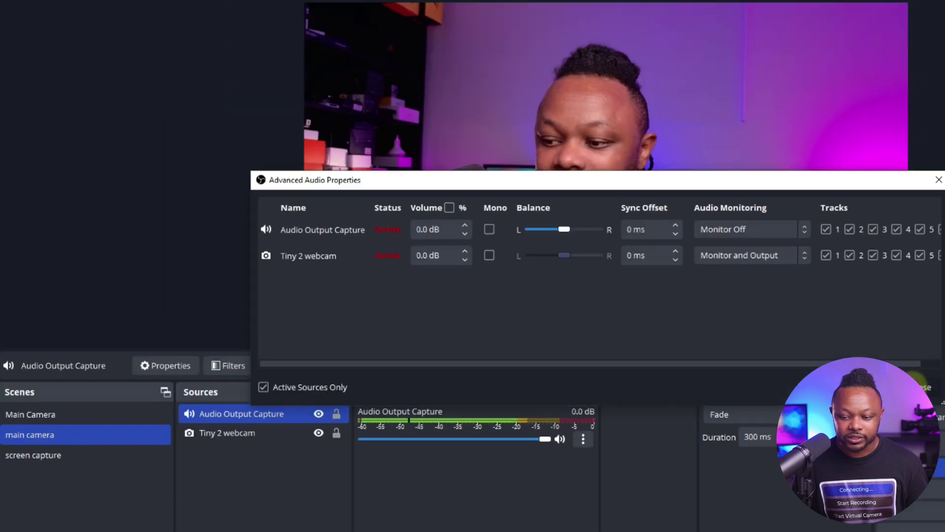
{"action": "left_click", "coordinate": [878, 299]}
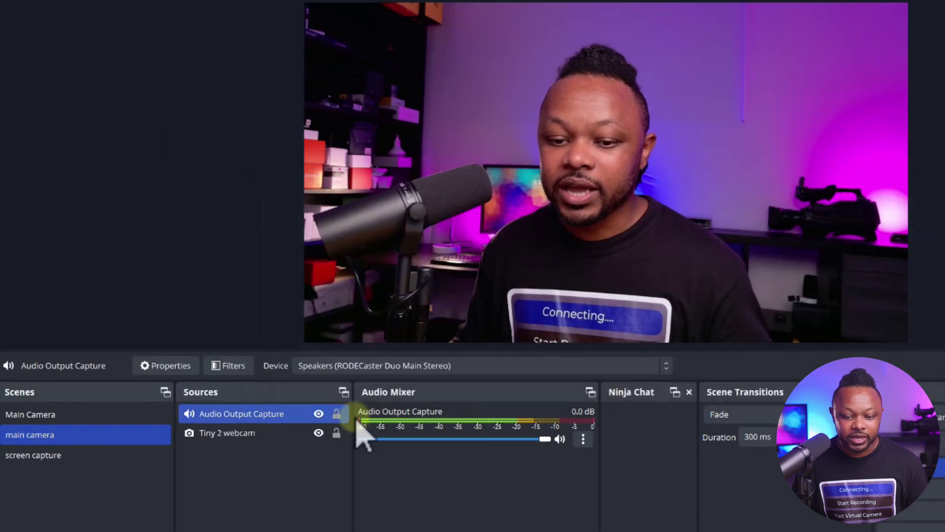
Copy the Audio Output Capture source from the lowercase main camera scene
{"action": "right_click", "coordinate": [251, 417]}
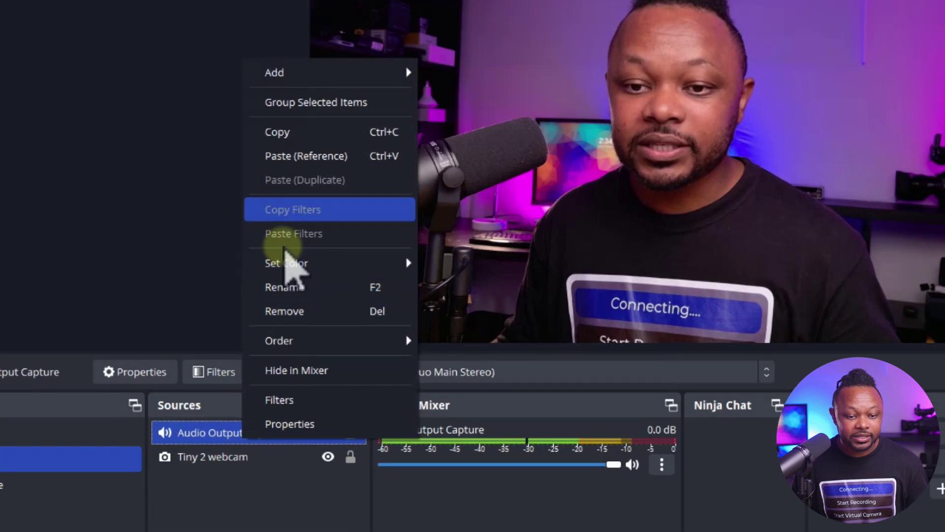
{"action": "left_click", "coordinate": [288, 140]}
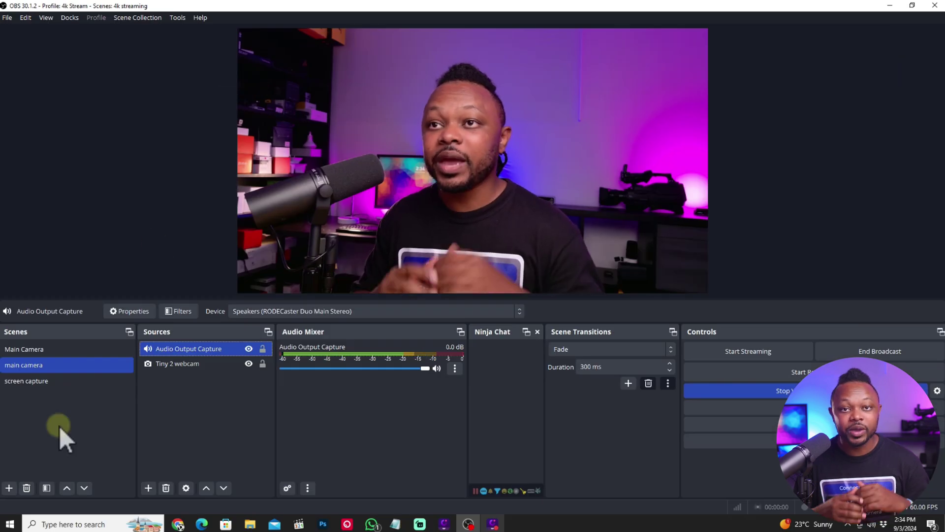